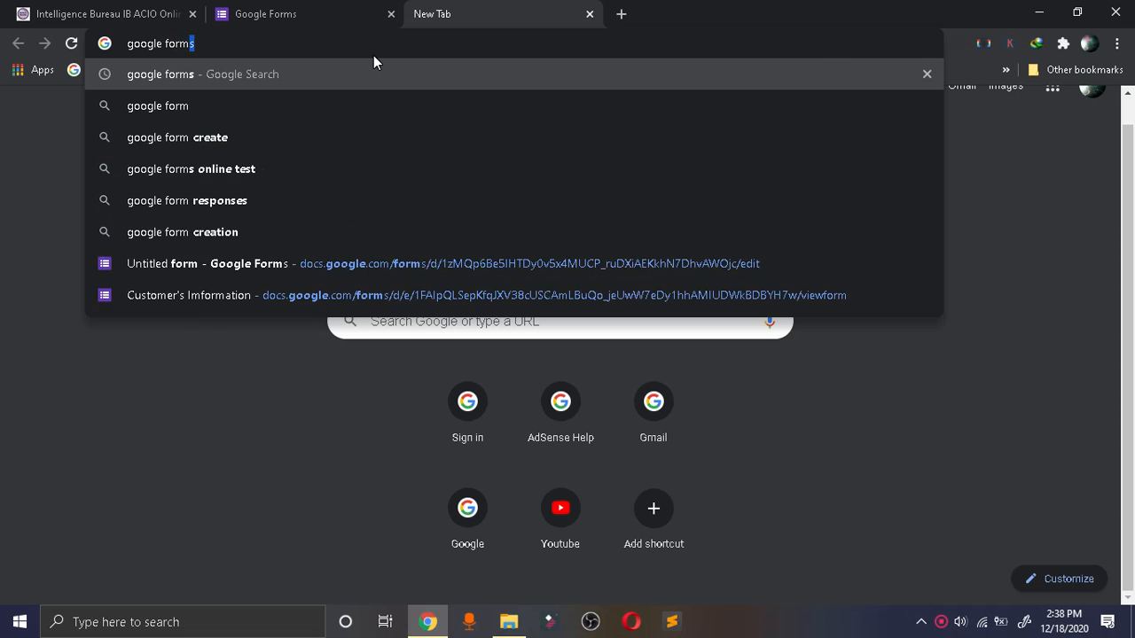
Search the web for google forms, open the Google Forms sign-in result and create a blank form.
{"action": "key", "text": "Return"}
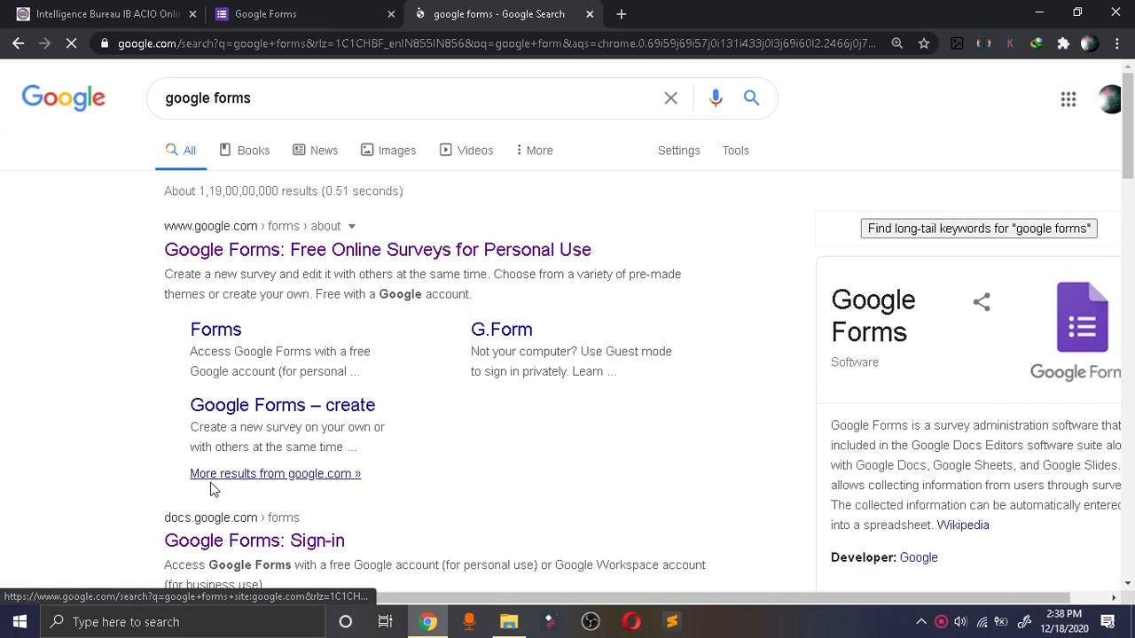
{"action": "left_click", "coordinate": [229, 537]}
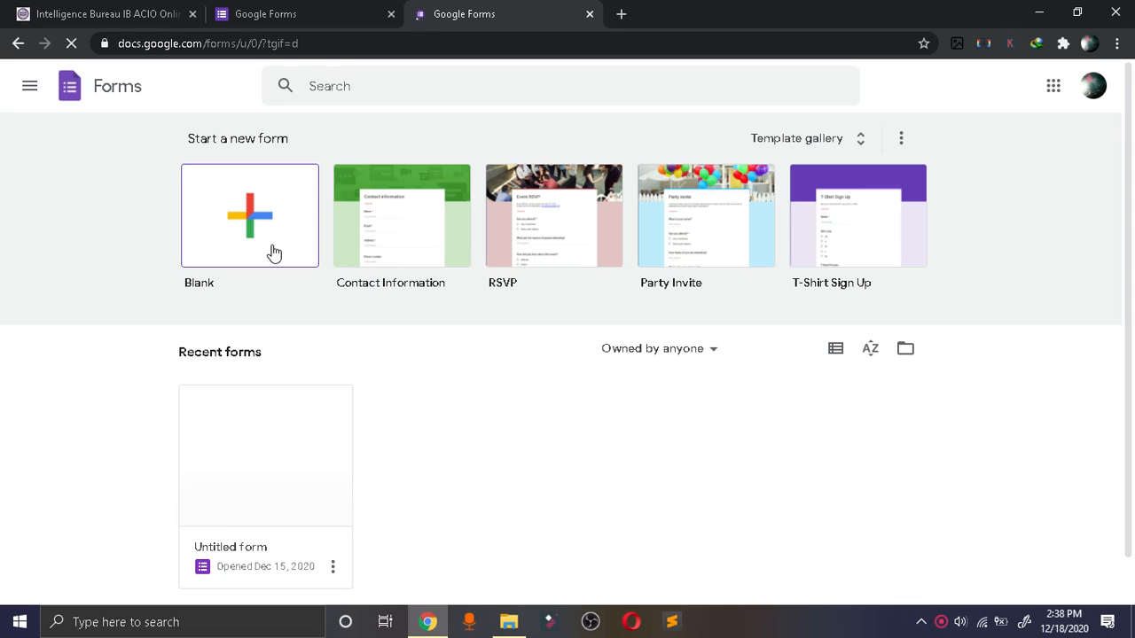
{"action": "left_click", "coordinate": [270, 212]}
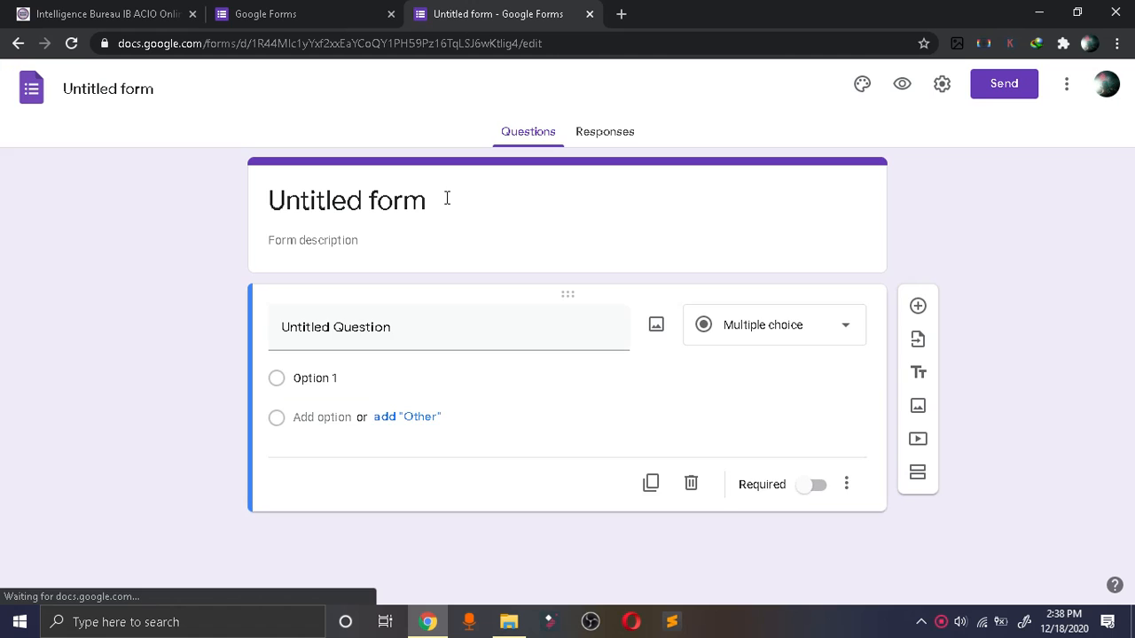
Title the form "Customer's Information".
{"action": "left_click", "coordinate": [383, 190]}
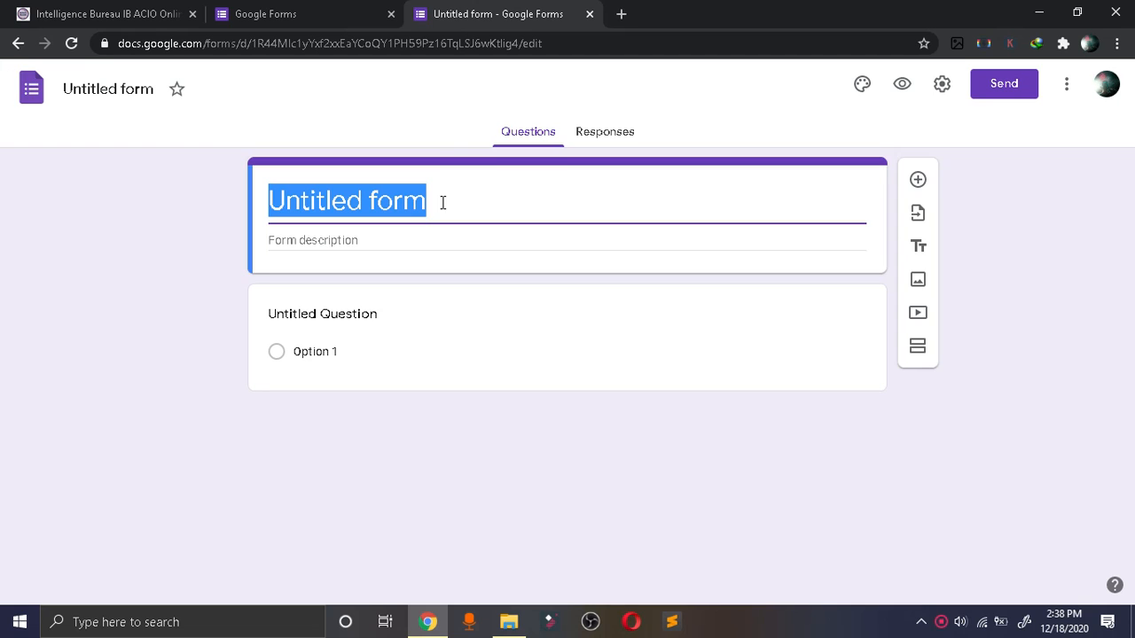
{"action": "type", "text": "Cous"}
{"action": "key", "text": "BackSpace"}
{"action": "key", "text": "BackSpace"}
{"action": "key", "text": "BackSpace"}
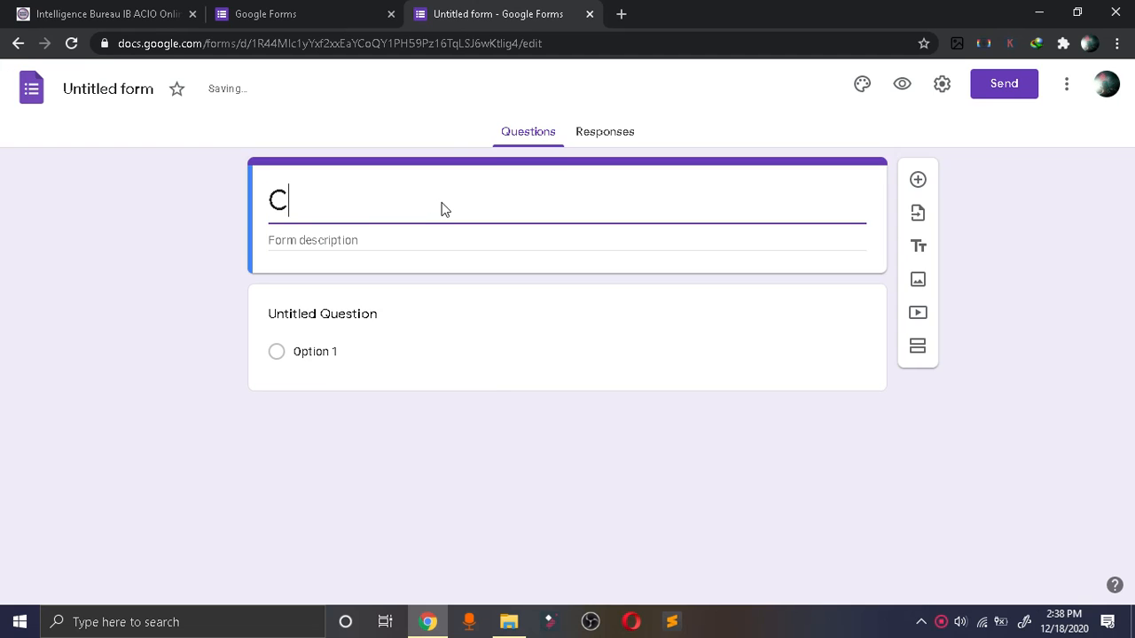
{"action": "type", "text": "ustomer"}
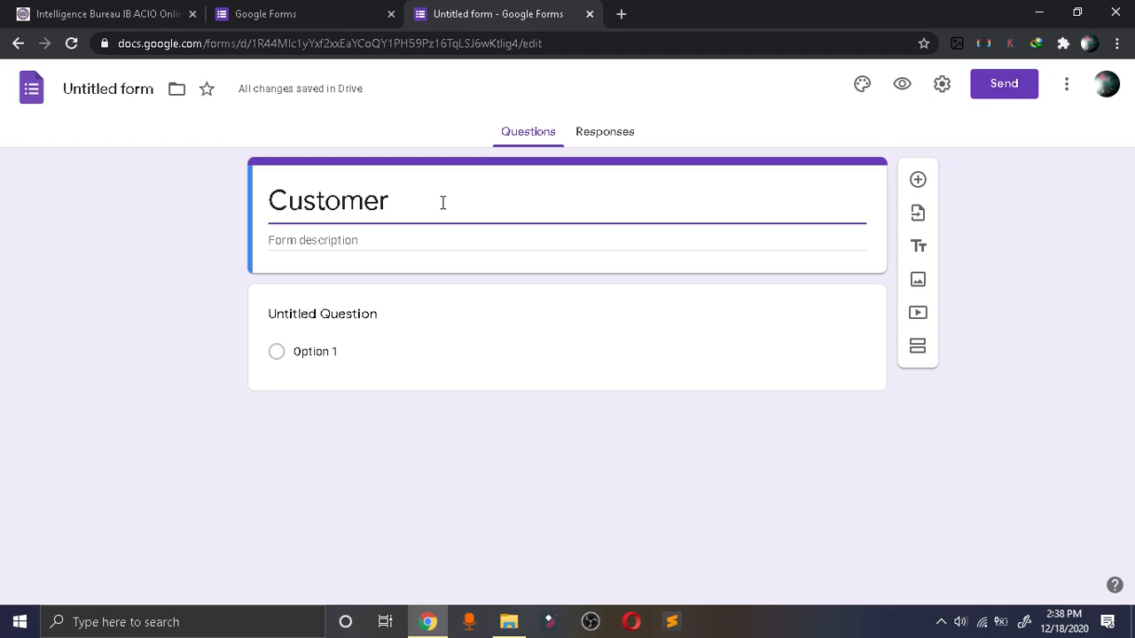
{"action": "type", "text": "'s"}
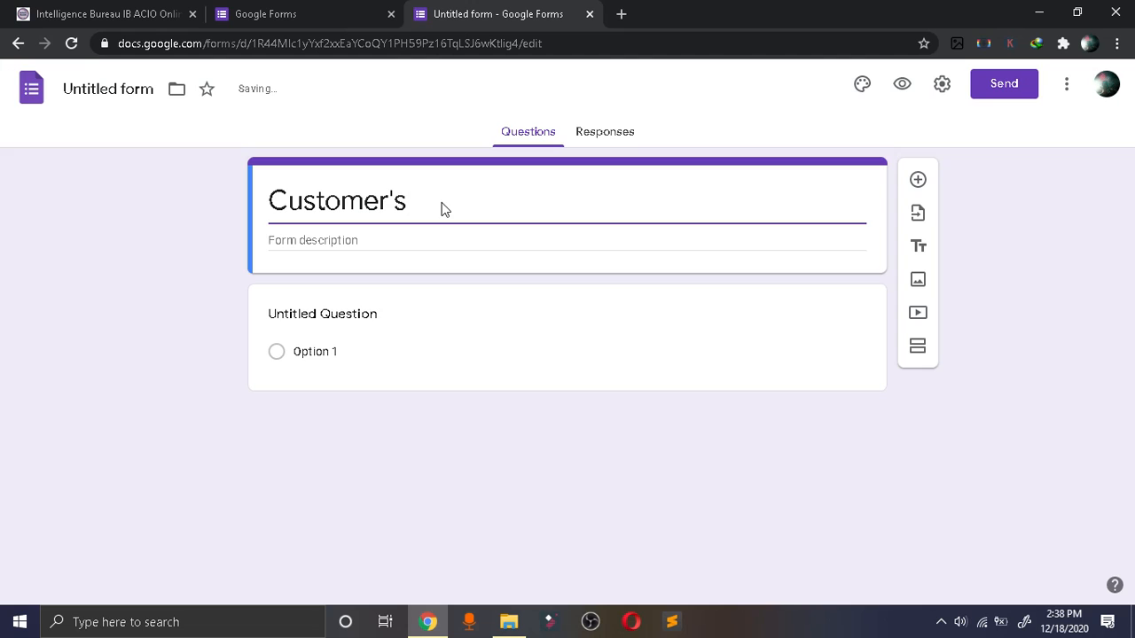
{"action": "left_click", "coordinate": [443, 206]}
{"action": "type", "text": "Infor"}
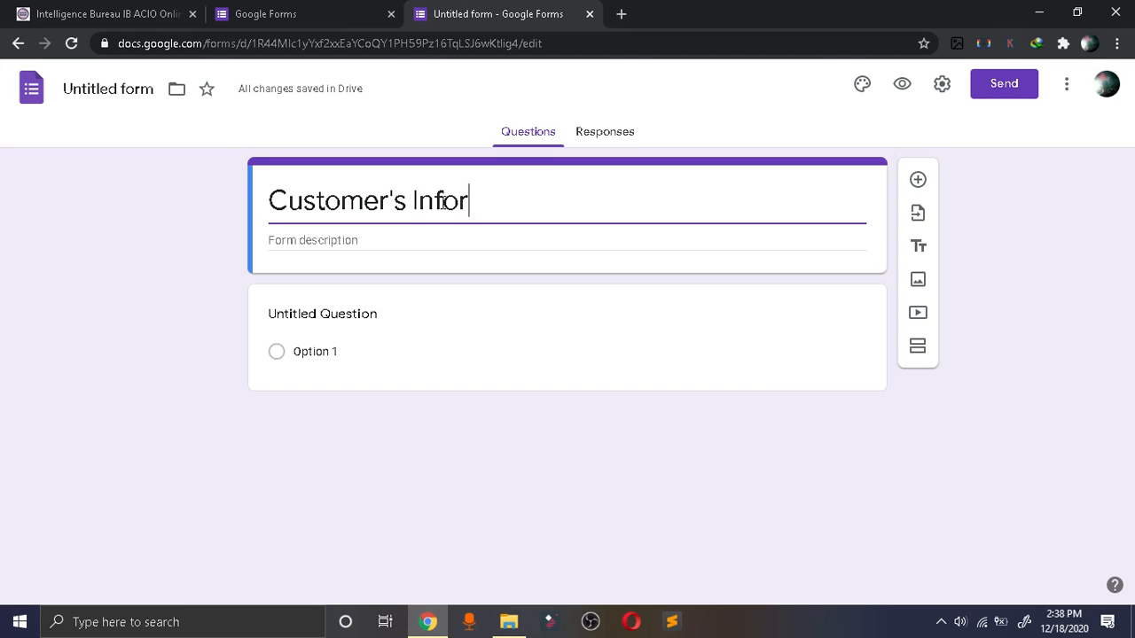
{"action": "type", "text": "mation"}
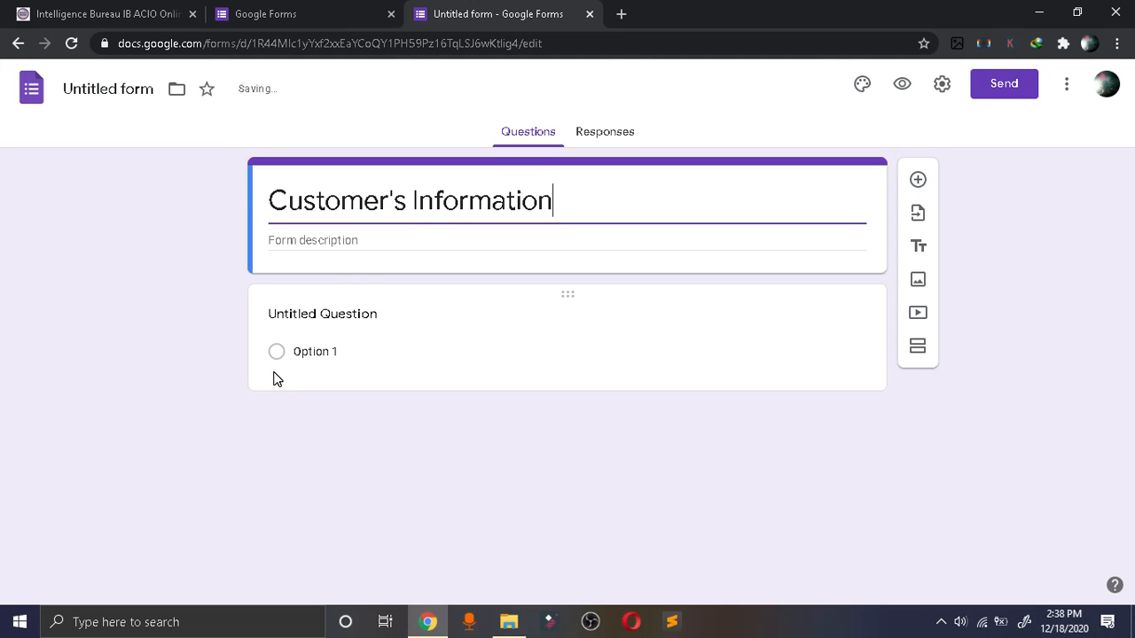
Enter "This form is all about customer's detail" as the form description.
{"action": "left_click", "coordinate": [342, 232]}
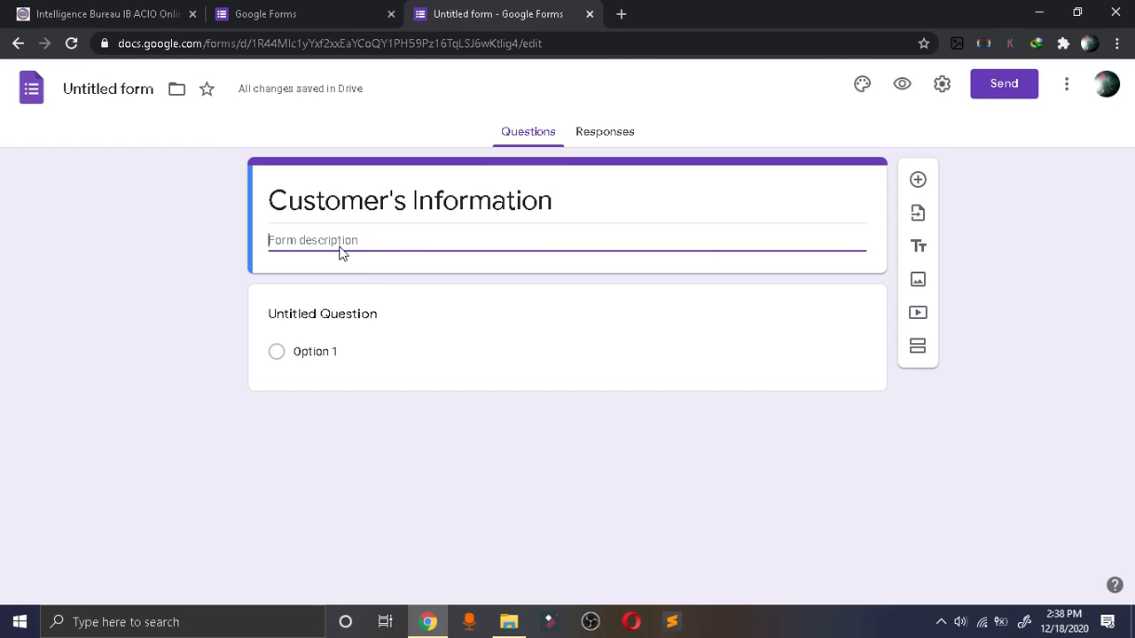
{"action": "type", "text": "This form"}
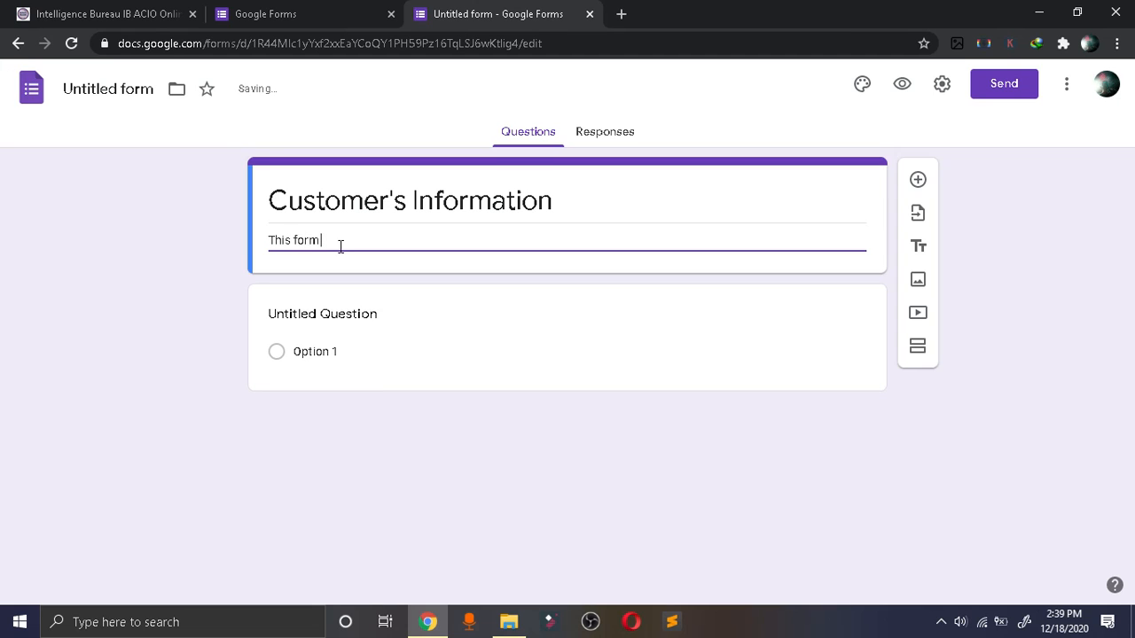
{"action": "type", "text": "is all about c"}
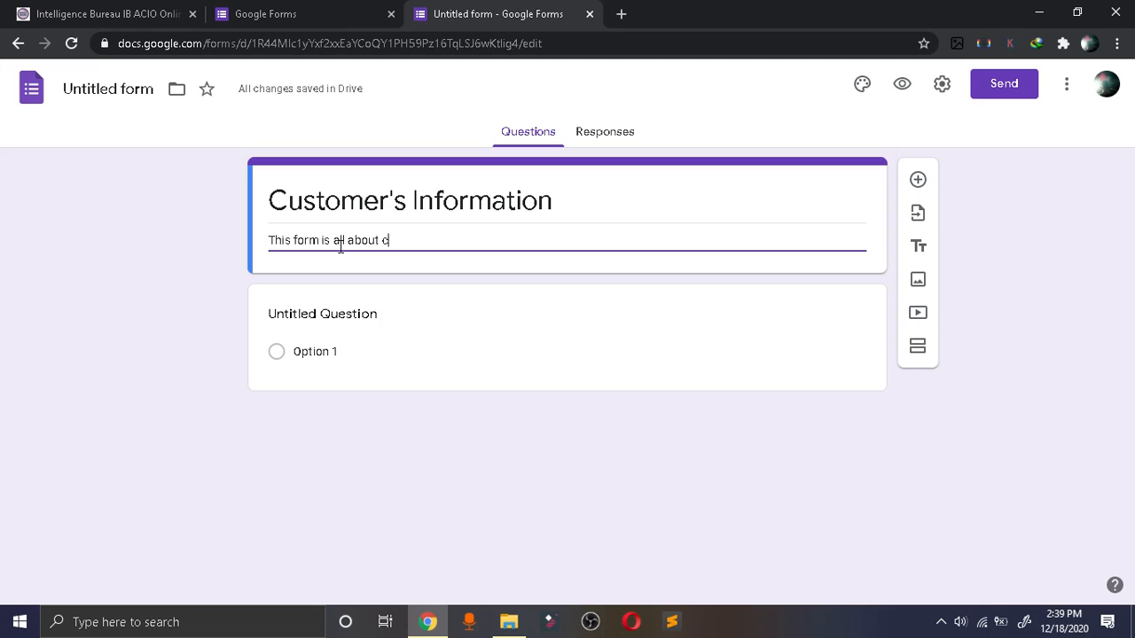
{"action": "type", "text": "ustomer's detail"}
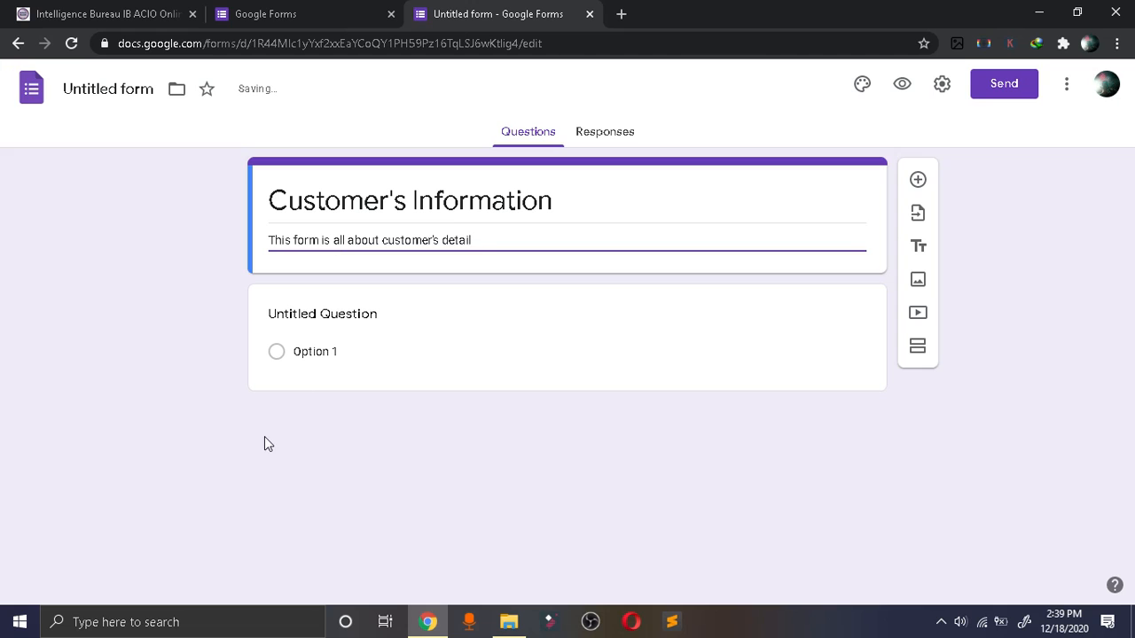
Name the first question "Customer's name" and check the available answer types, keeping Short answer.
{"action": "left_click", "coordinate": [310, 313]}
{"action": "type", "text": "C"}
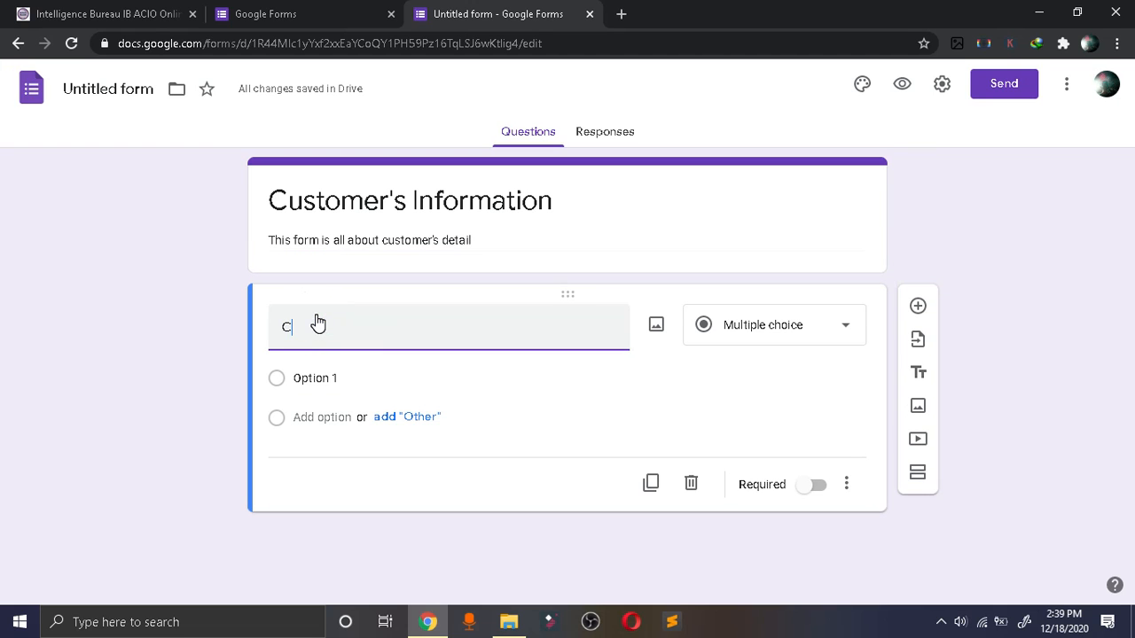
{"action": "type", "text": "ustomer's name"}
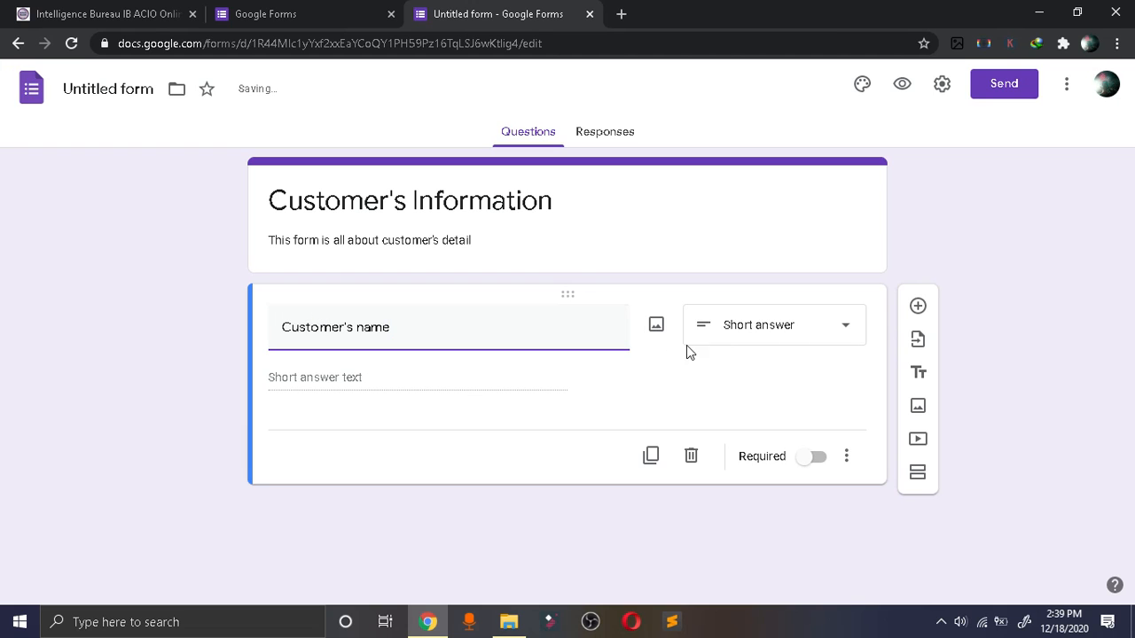
{"action": "left_click", "coordinate": [844, 330]}
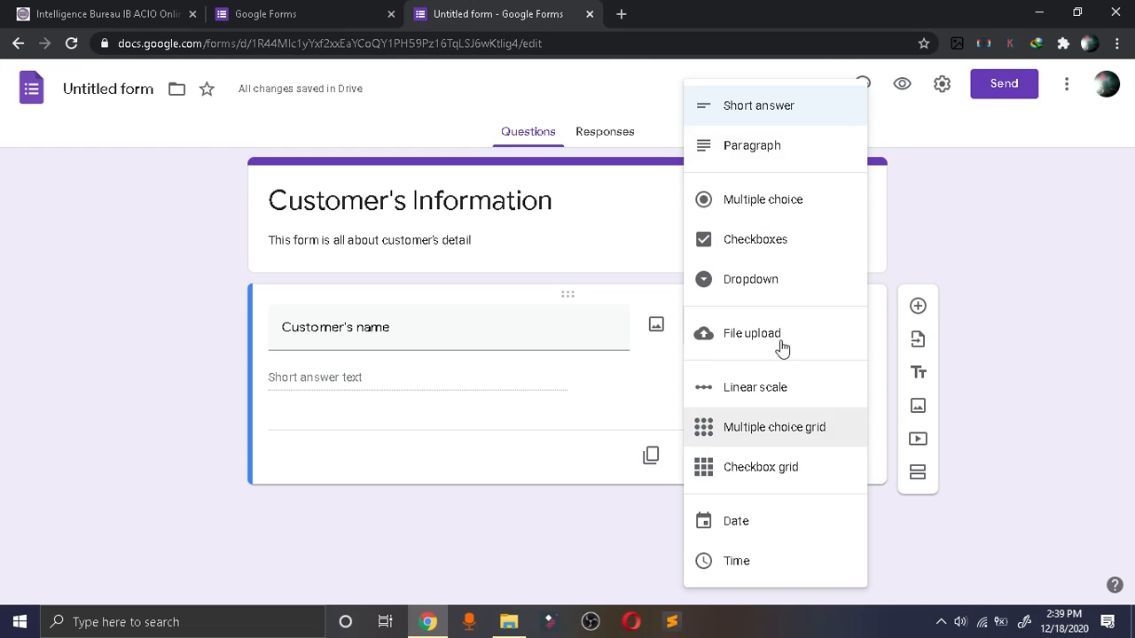
{"action": "left_click", "coordinate": [376, 384]}
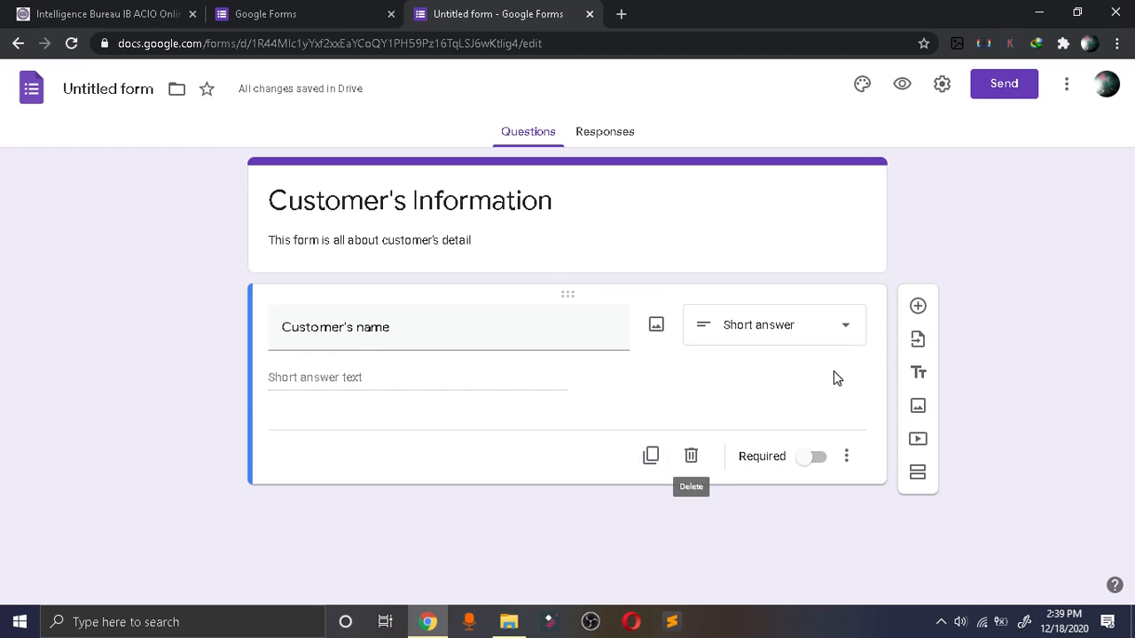
Add a second question named "Contact Number" with the Short answer type.
{"action": "left_click", "coordinate": [916, 308]}
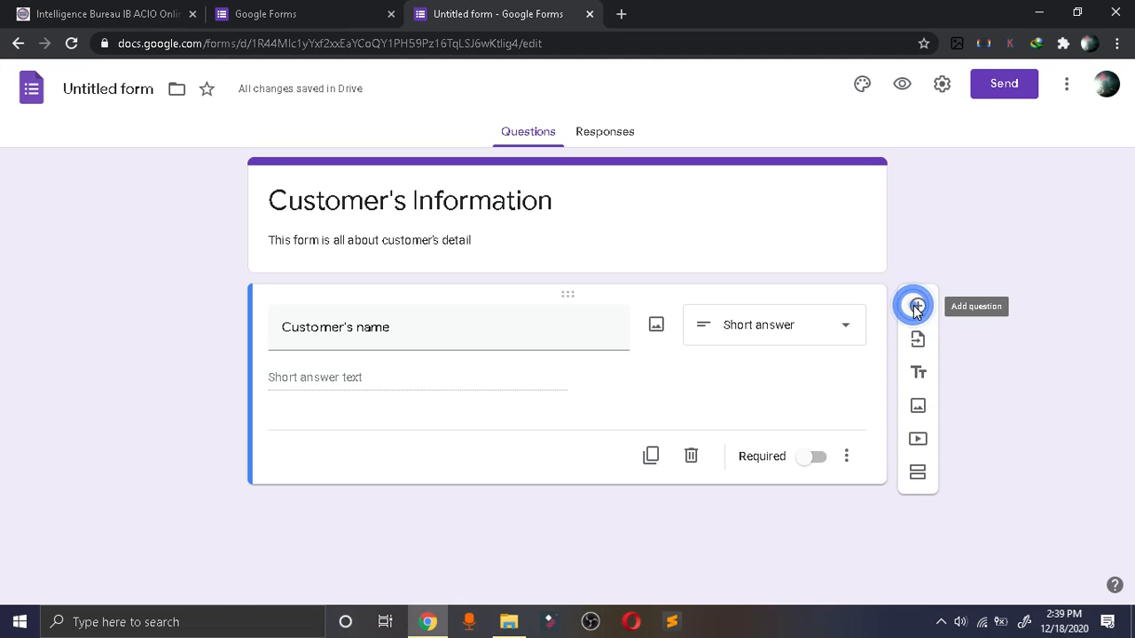
{"action": "left_click", "coordinate": [384, 452]}
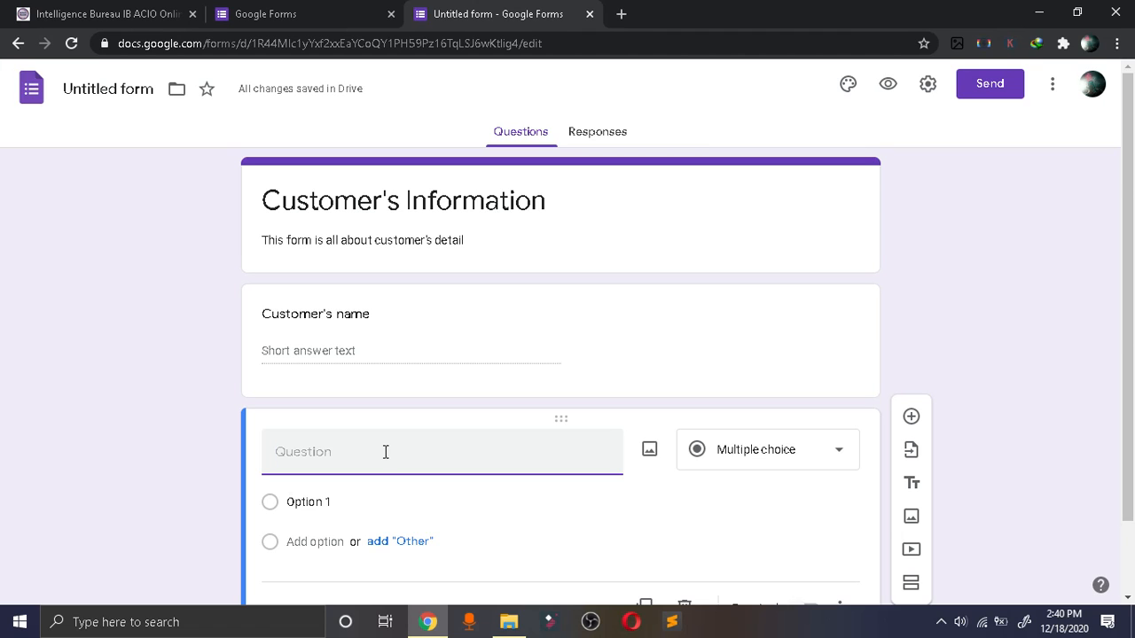
{"action": "type", "text": "c"}
{"action": "key", "text": "BackSpace"}
{"action": "key", "text": "BackSpace"}
{"action": "key", "text": "BackSpace"}
{"action": "key", "text": "BackSpace"}
{"action": "key", "text": "BackSpace"}
{"action": "type", "text": "Contack"}
{"action": "key", "text": "BackSpace"}
{"action": "type", "text": "t "}
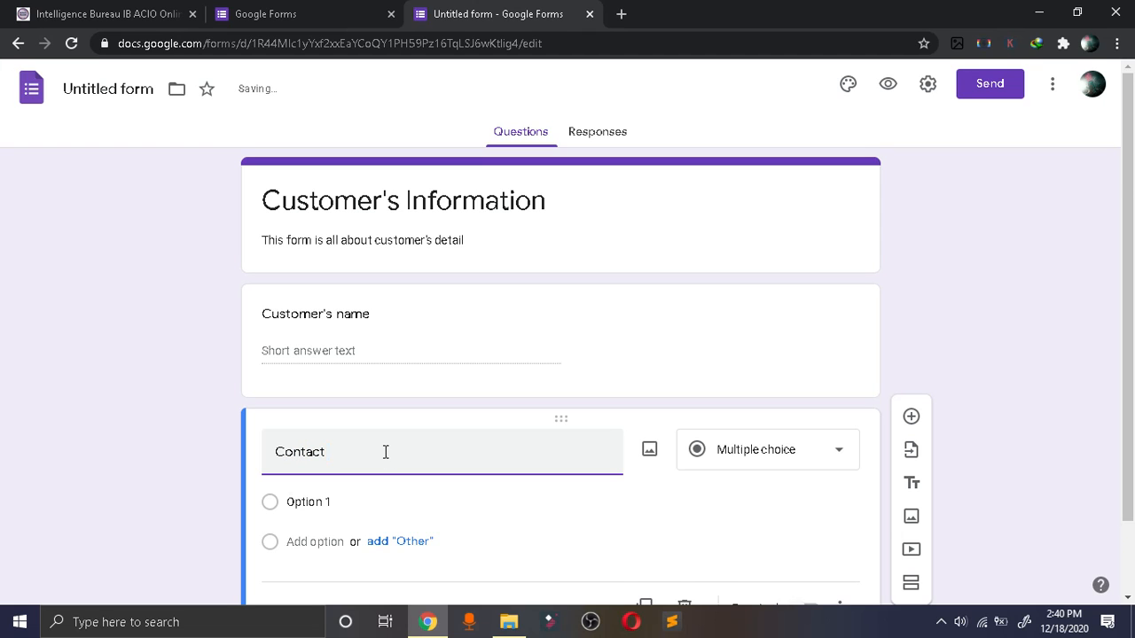
{"action": "type", "text": "Number"}
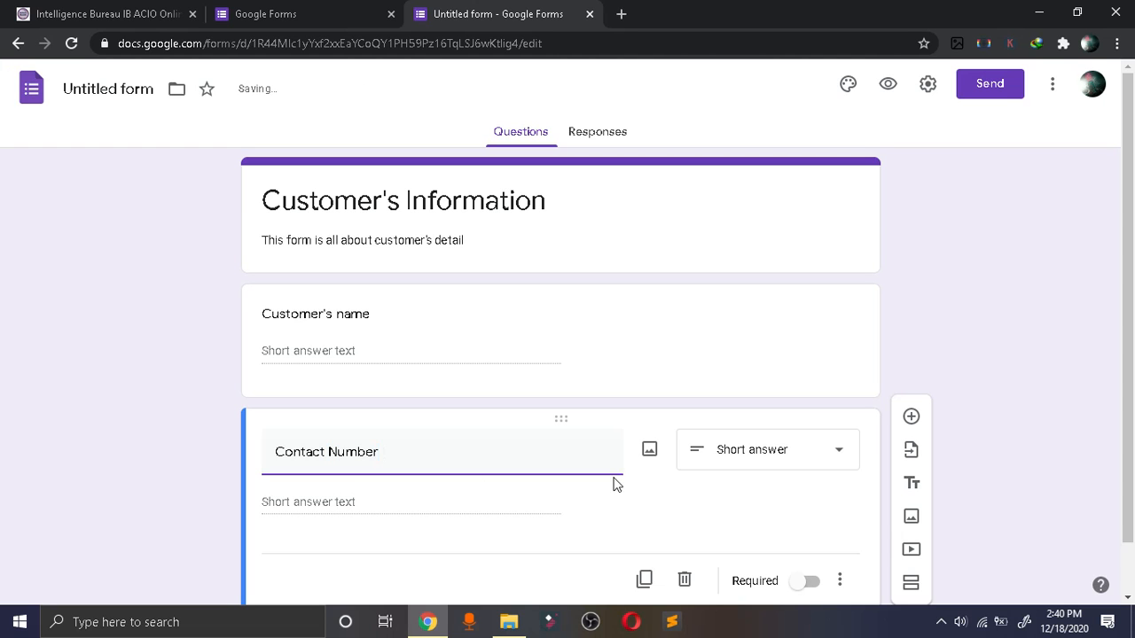
{"action": "left_click_drag", "start_coordinate": [1129, 315], "coordinate": [1130, 401]}
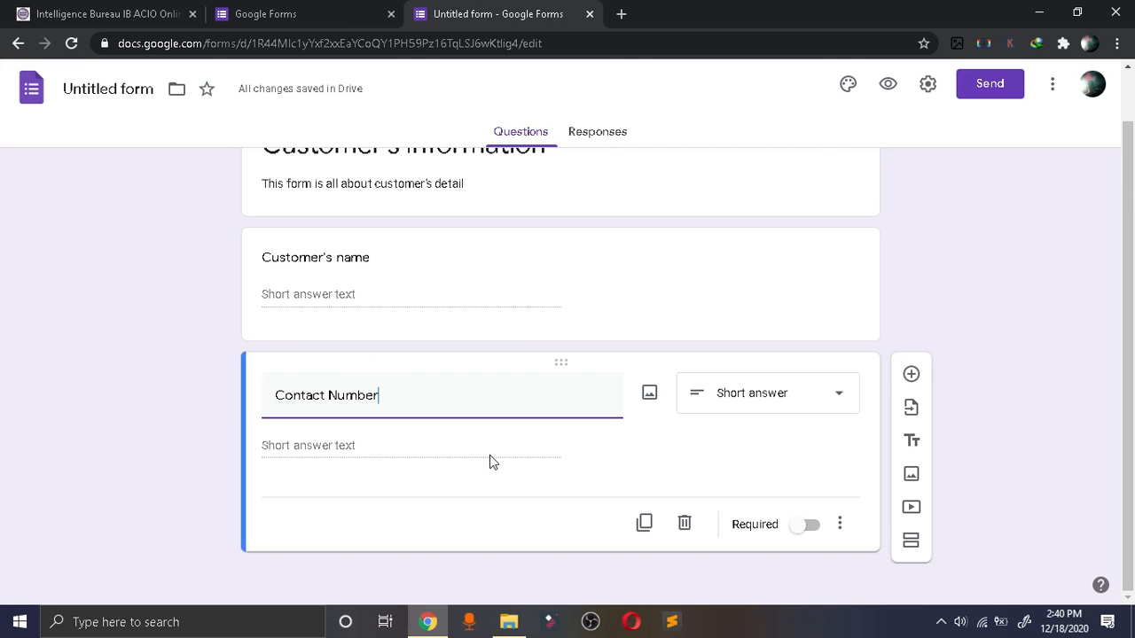
{"action": "left_click", "coordinate": [812, 396]}
{"action": "left_click", "coordinate": [990, 390]}
Add a third question named "Address" with the Paragraph answer type.
{"action": "left_click", "coordinate": [911, 375]}
{"action": "left_click", "coordinate": [1048, 345]}
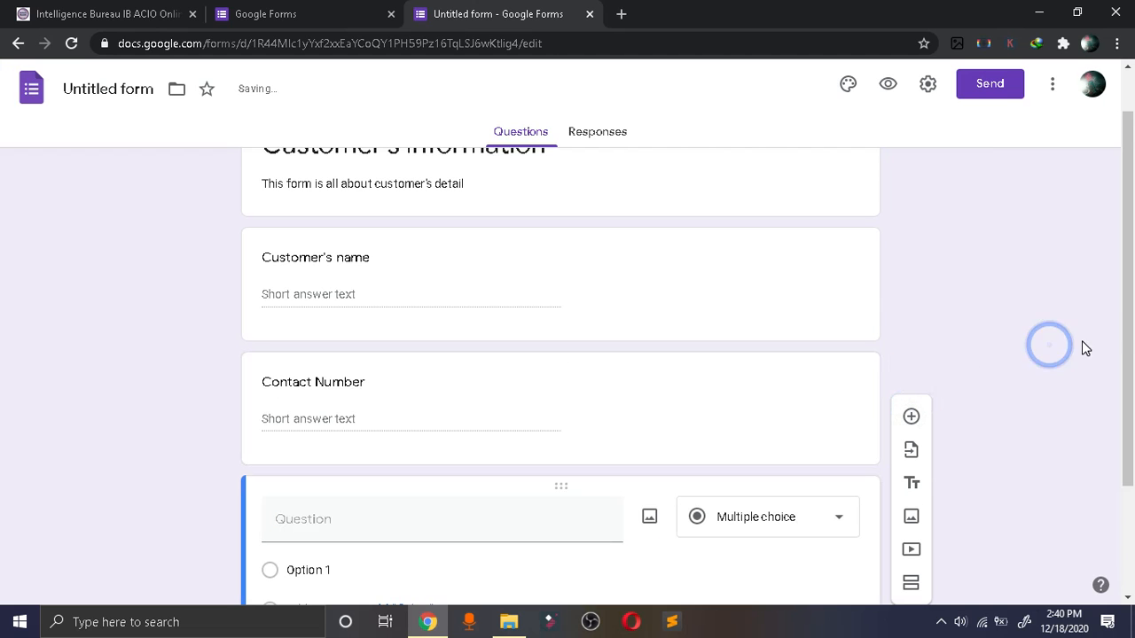
{"action": "left_click", "coordinate": [369, 372]}
{"action": "type", "text": "Address"}
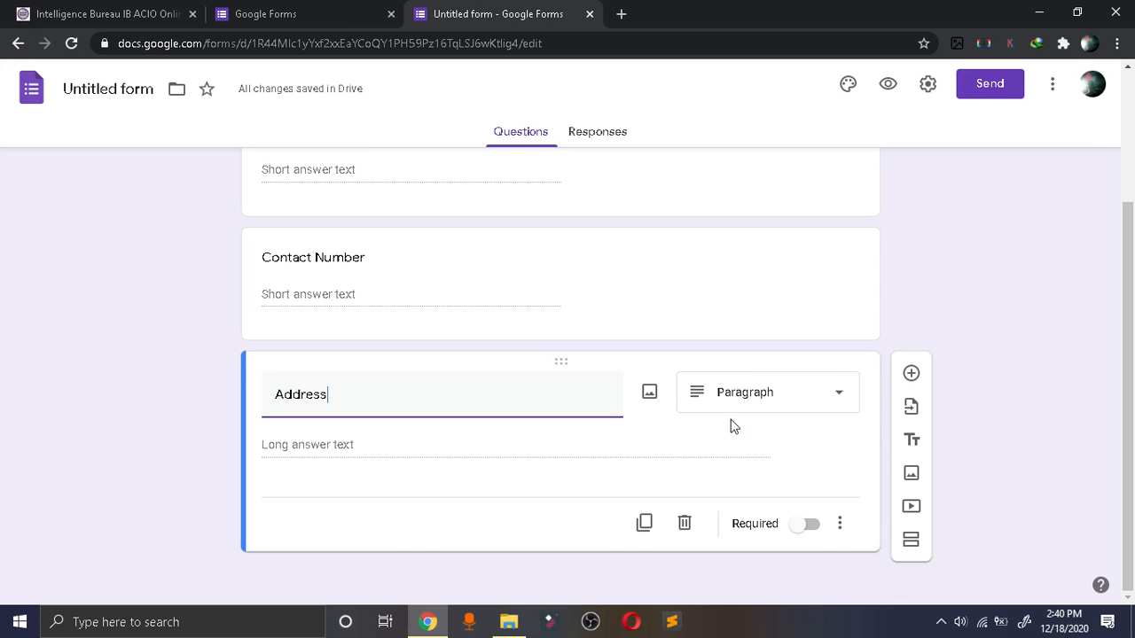
{"action": "left_click", "coordinate": [839, 396]}
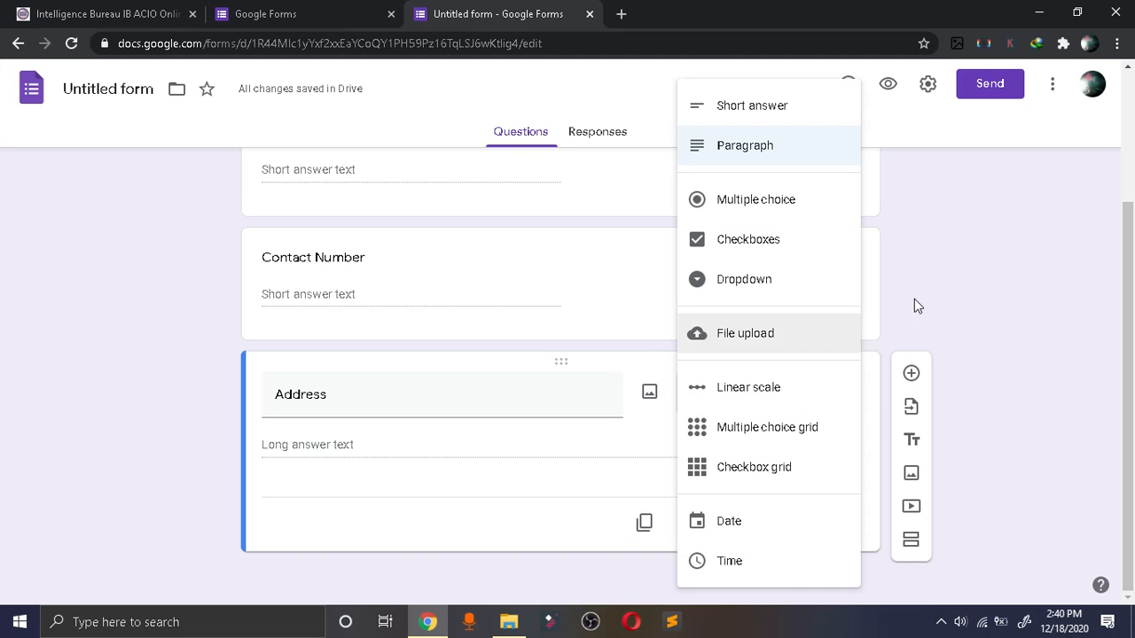
{"action": "left_click", "coordinate": [990, 248]}
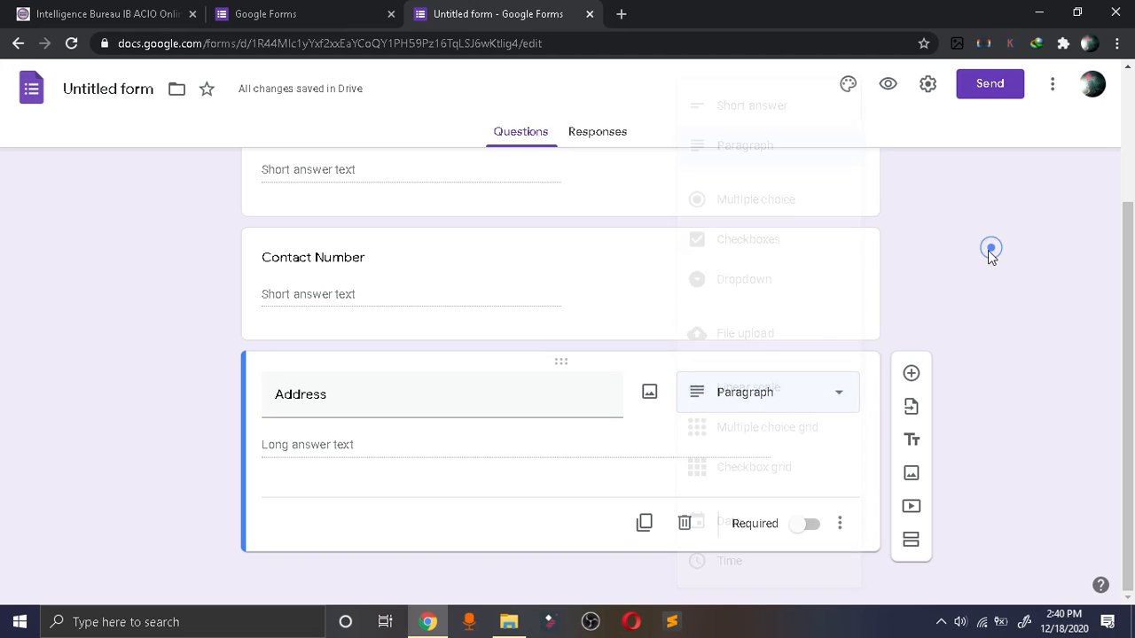
{"action": "left_click", "coordinate": [303, 445]}
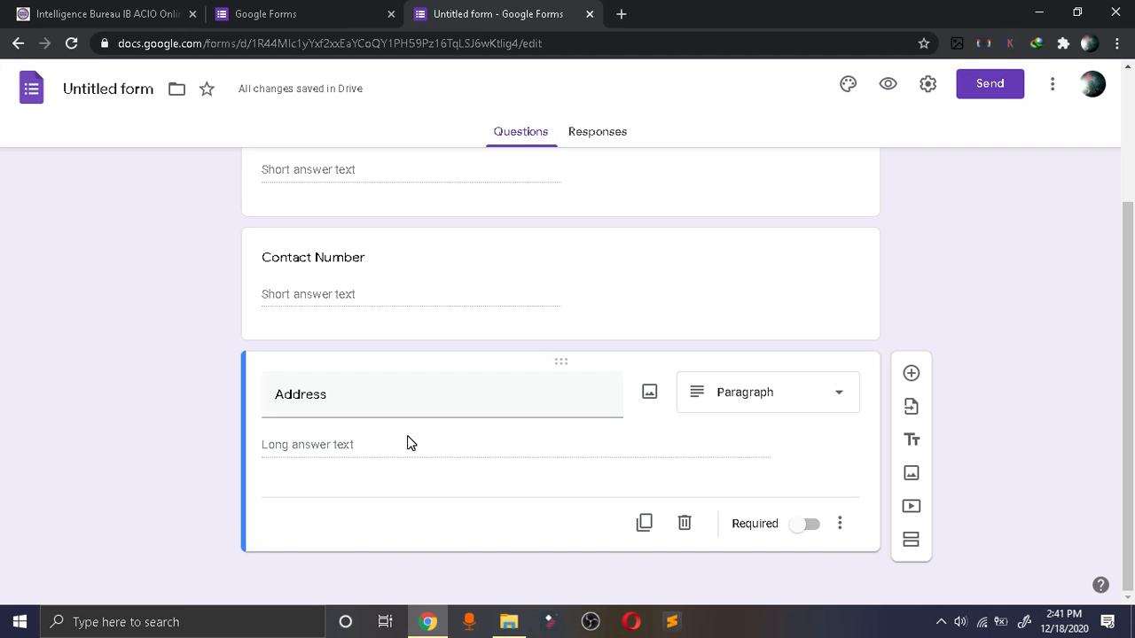
Add a multiple-choice question named "Size" and fill it with all suggested options from XS to XXL.
{"action": "left_click", "coordinate": [912, 374]}
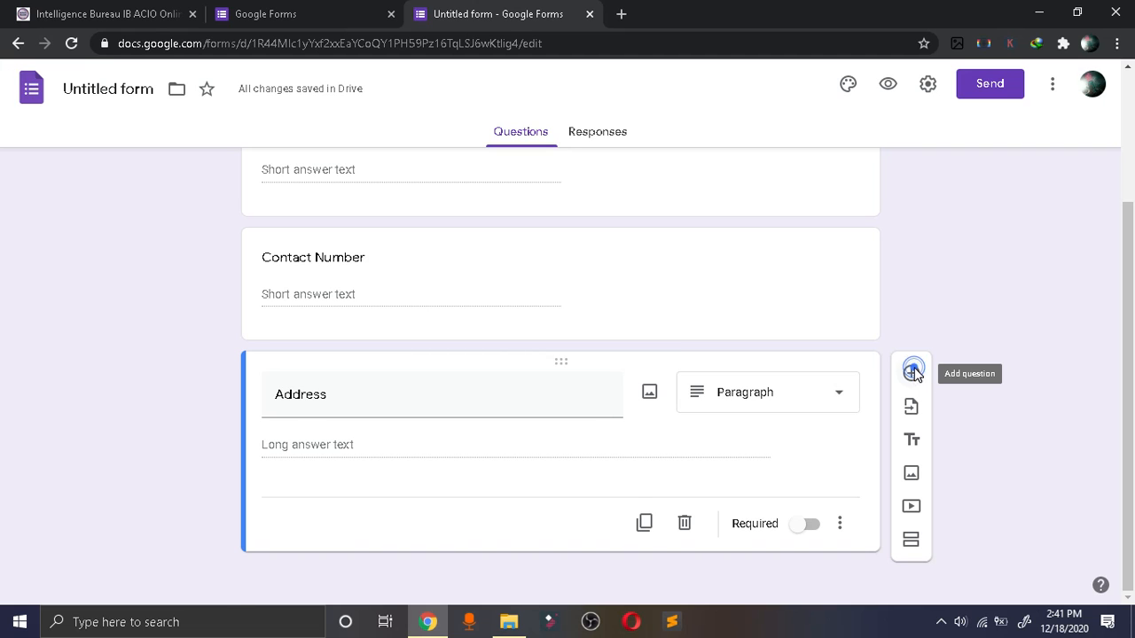
{"action": "left_click", "coordinate": [377, 514]}
{"action": "type", "text": "Size"}
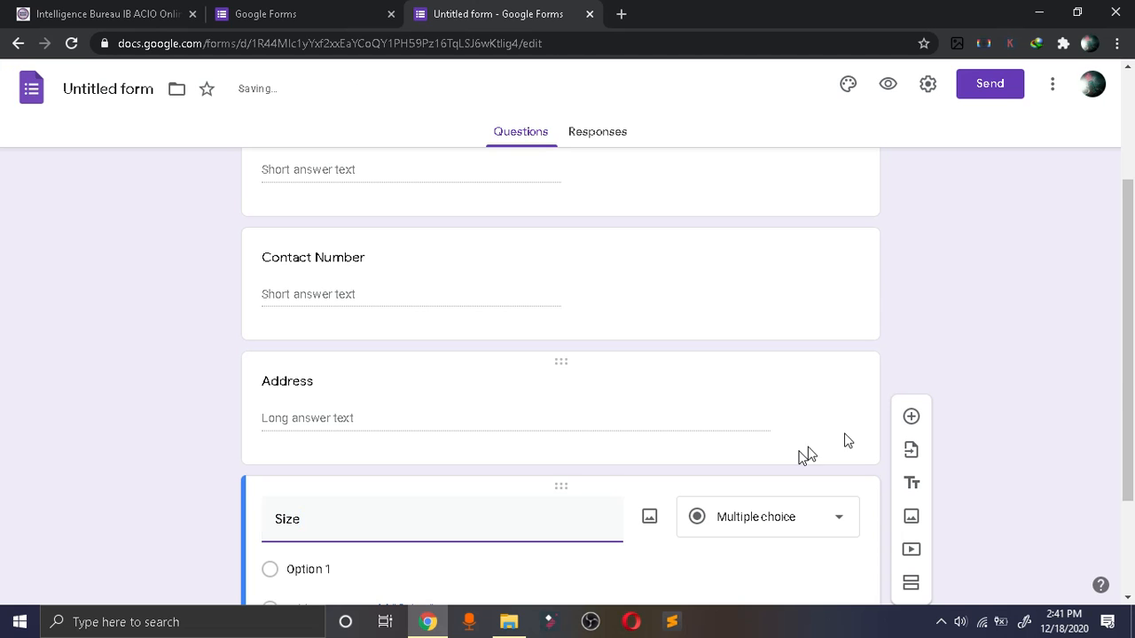
{"action": "left_click_drag", "start_coordinate": [1132, 363], "coordinate": [1130, 470]}
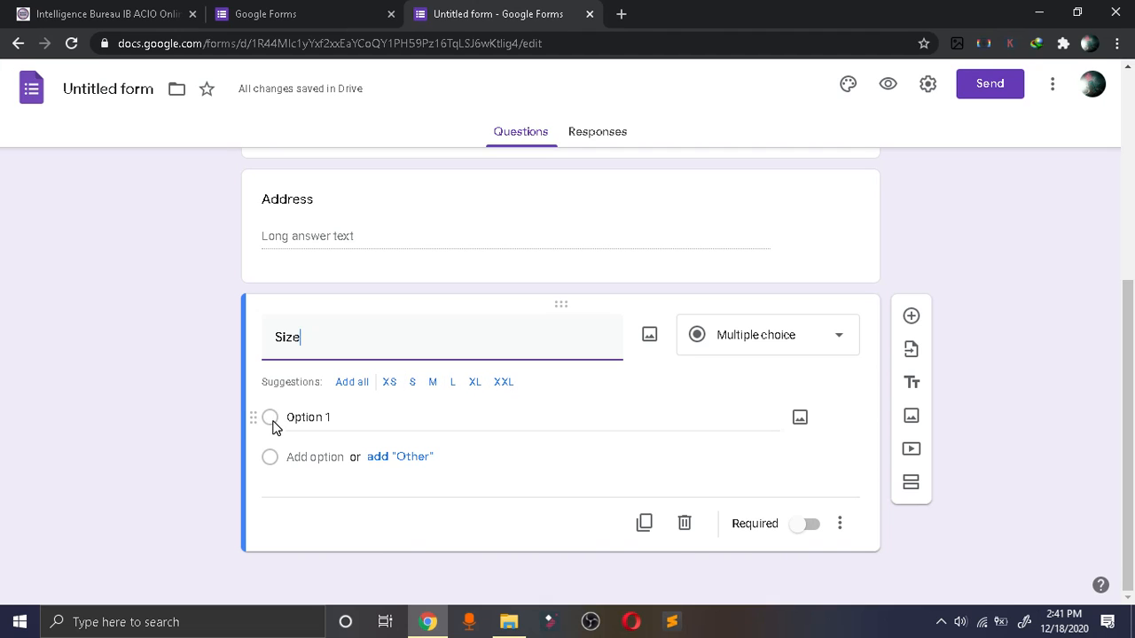
{"action": "left_click", "coordinate": [347, 383]}
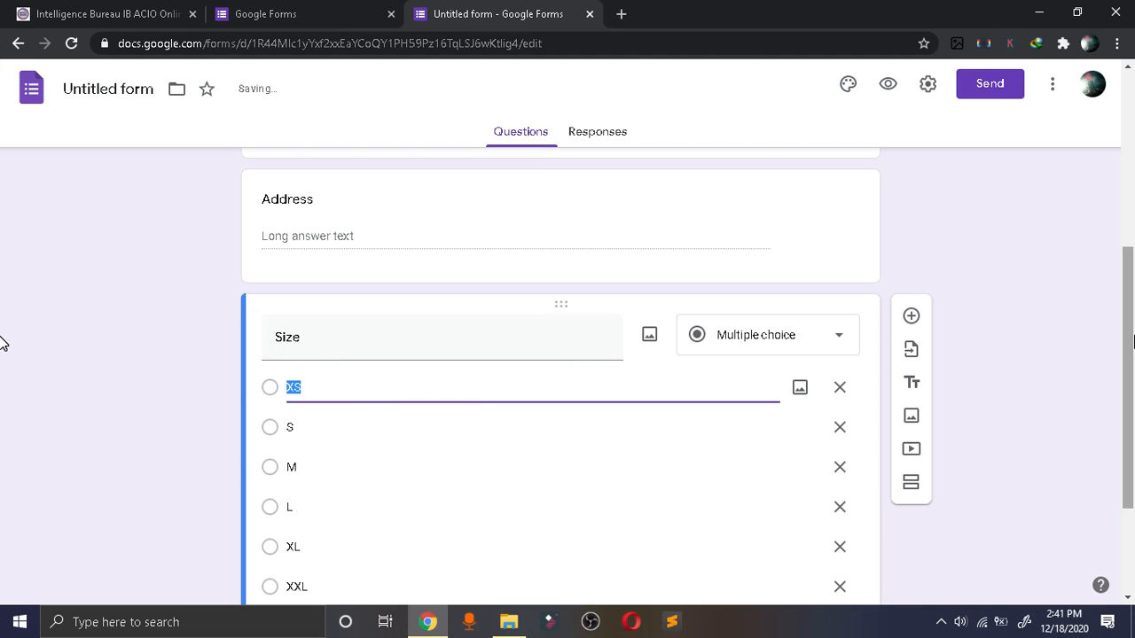
{"action": "scroll", "coordinate": [5, 344], "scroll_direction": "down", "scroll_amount": 2}
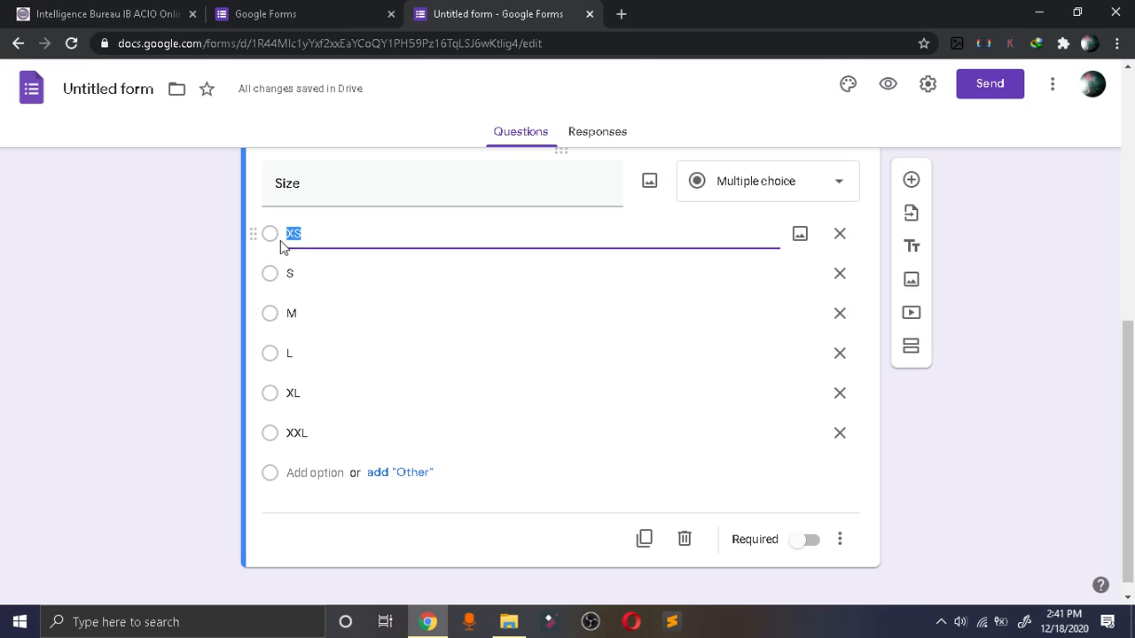
{"action": "left_click", "coordinate": [987, 414]}
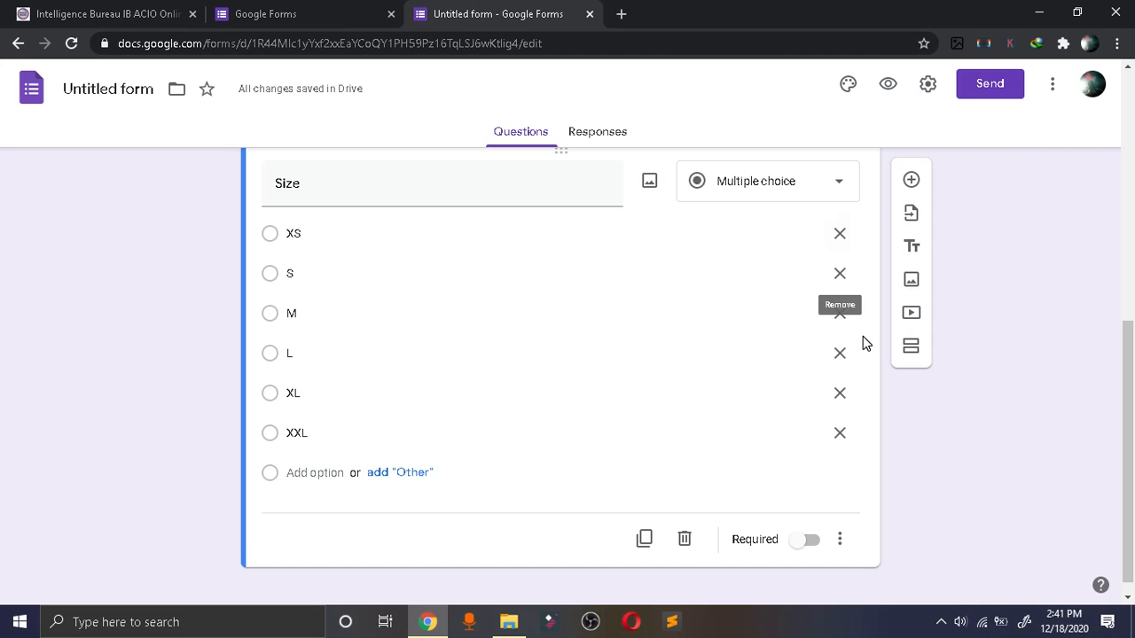
Open a preview of the form and look through its questions.
{"action": "left_click_drag", "start_coordinate": [1128, 426], "coordinate": [1131, 121]}
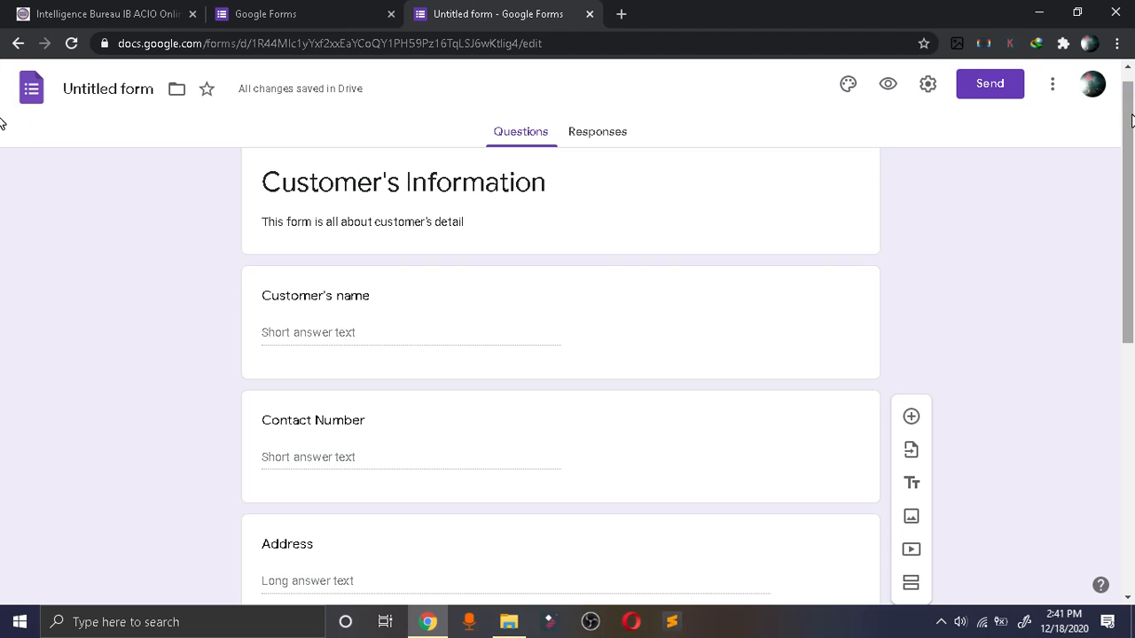
{"action": "right_click", "coordinate": [889, 89]}
{"action": "left_click", "coordinate": [817, 96]}
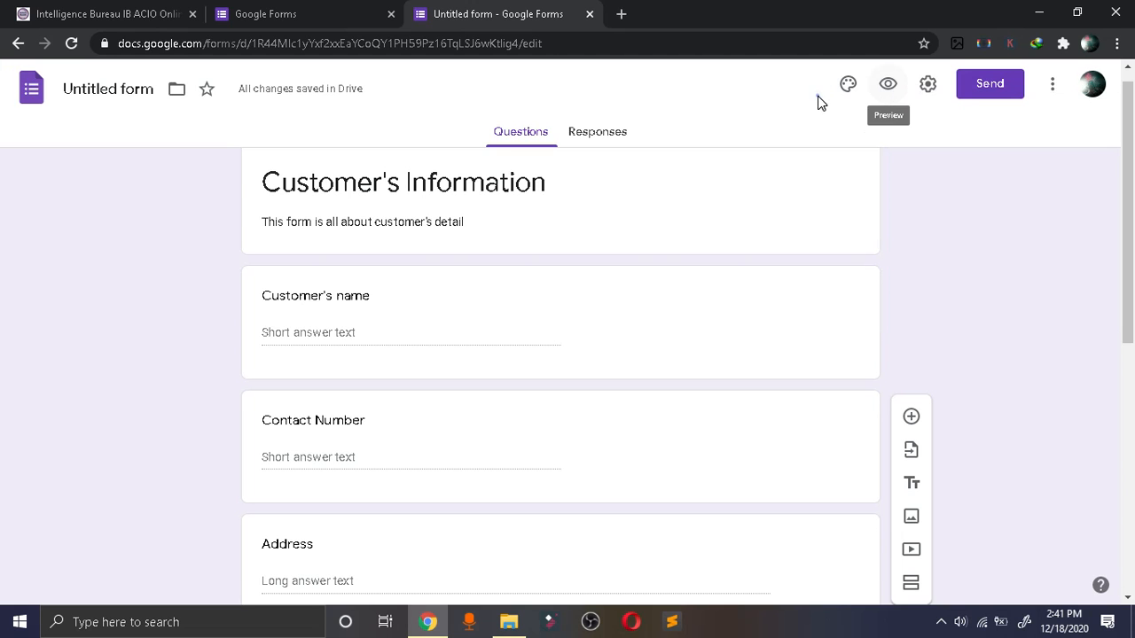
{"action": "left_click", "coordinate": [888, 83]}
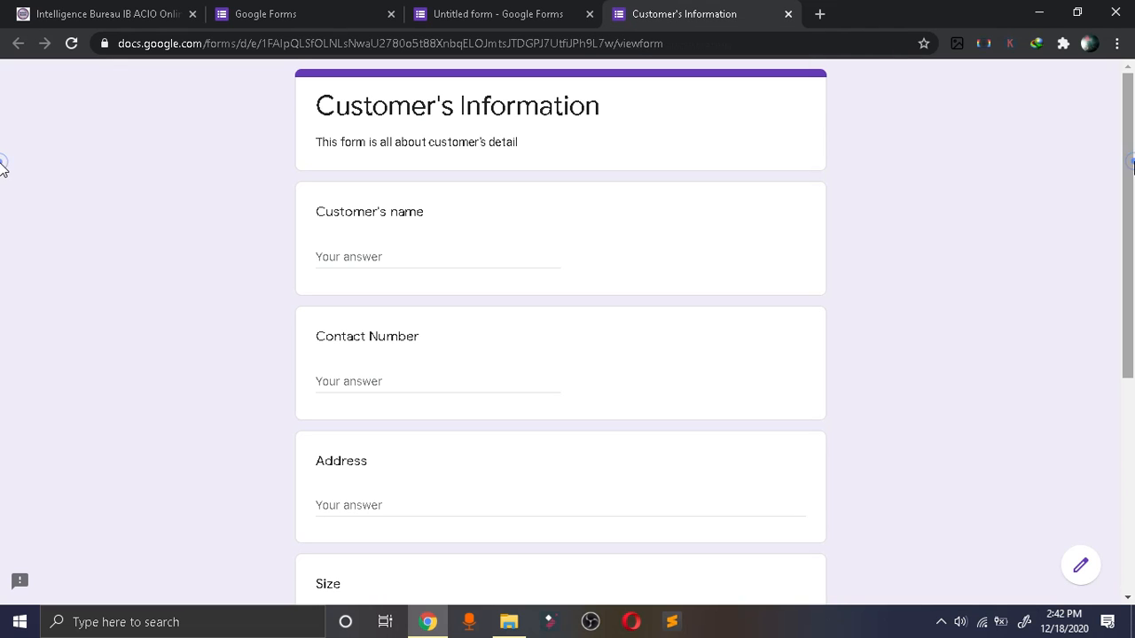
{"action": "scroll", "coordinate": [2, 181], "scroll_direction": "down", "scroll_amount": 1}
{"action": "scroll", "coordinate": [3, 223], "scroll_direction": "up", "scroll_amount": 1}
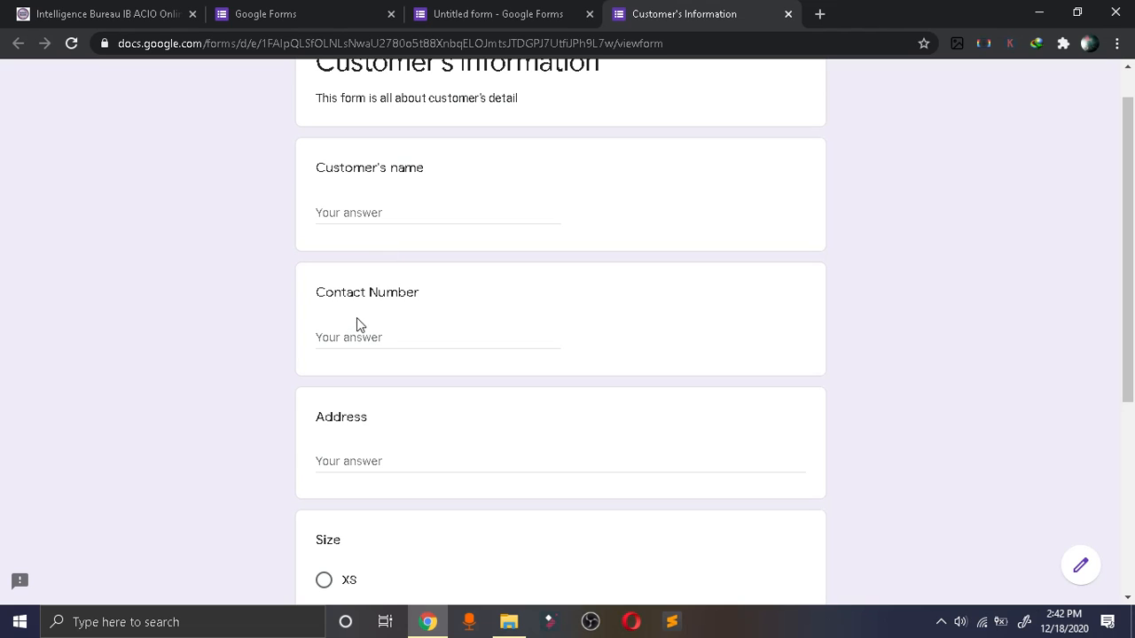
Look over the Address and Size questions down to the Submit button in the preview, and return to the form editor.
{"action": "left_click", "coordinate": [355, 455]}
{"action": "scroll", "coordinate": [1130, 452], "scroll_direction": "down", "scroll_amount": 2}
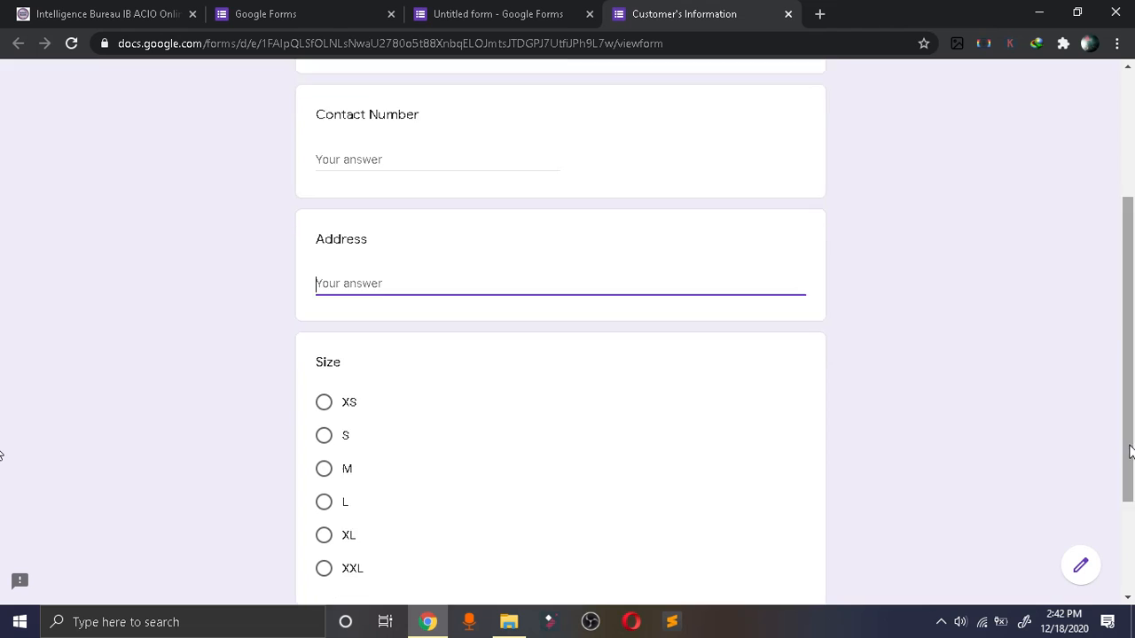
{"action": "scroll", "coordinate": [1129, 452], "scroll_direction": "down", "scroll_amount": 2}
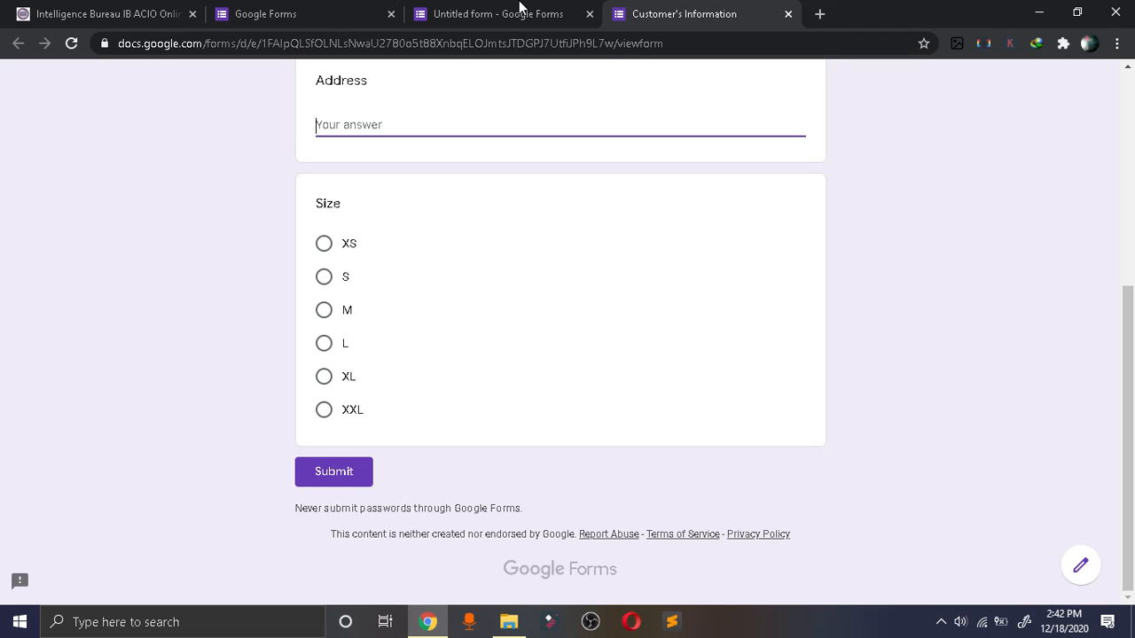
{"action": "left_click", "coordinate": [518, 11]}
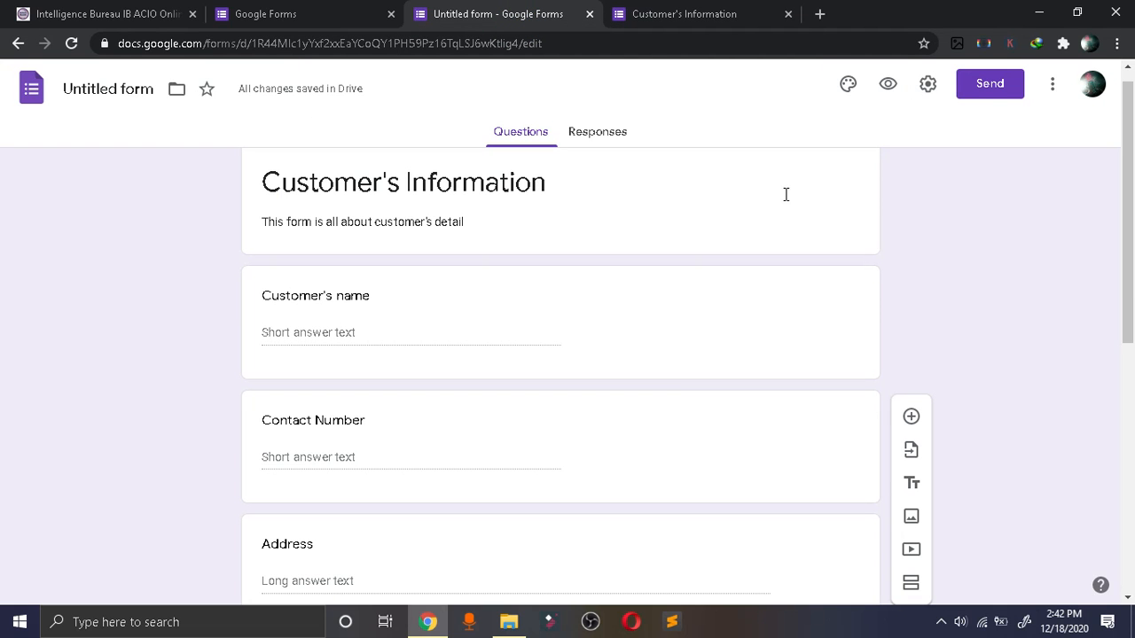
Set the form's theme color to red and its background color to the dark shade #f2beb9.
{"action": "left_click", "coordinate": [852, 89]}
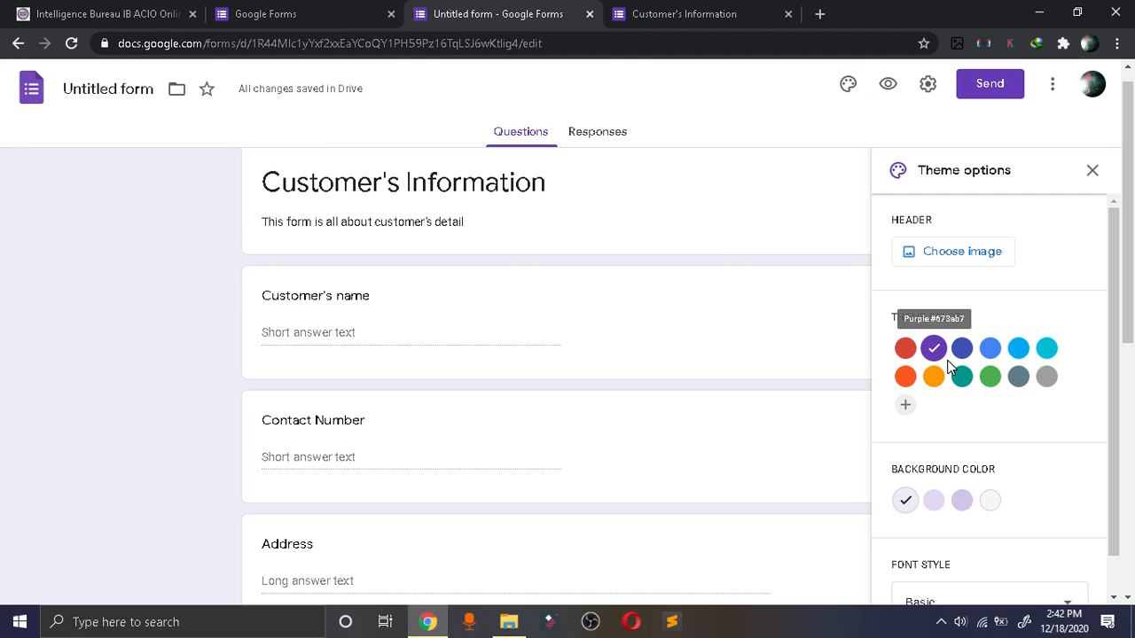
{"action": "left_click", "coordinate": [906, 349]}
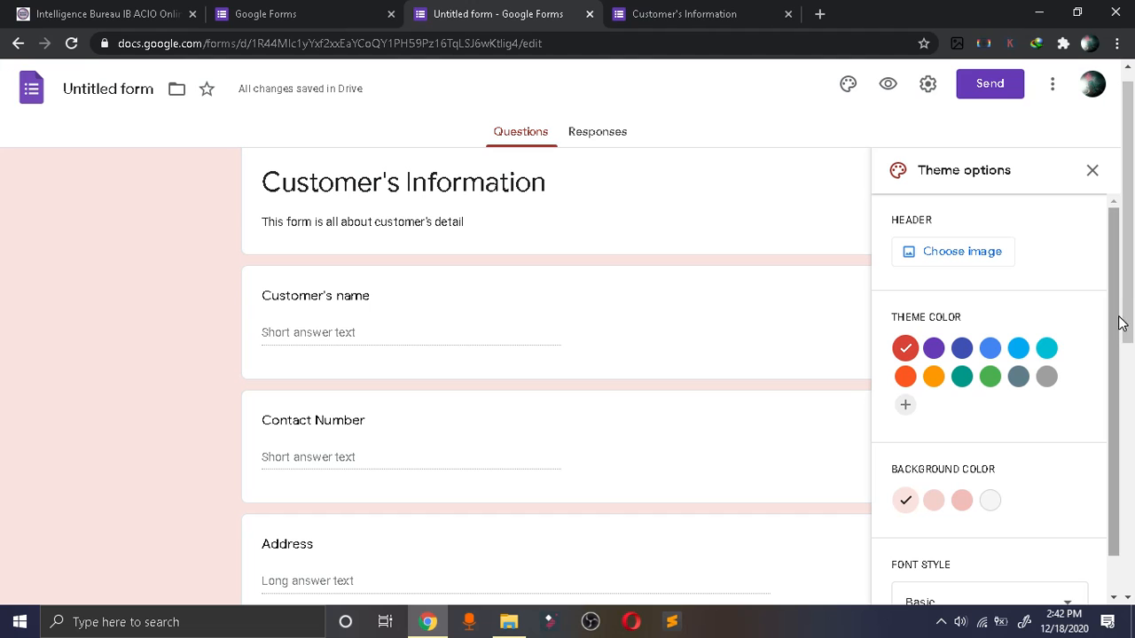
{"action": "left_click_drag", "start_coordinate": [1121, 323], "coordinate": [1115, 324]}
{"action": "left_click", "coordinate": [962, 459]}
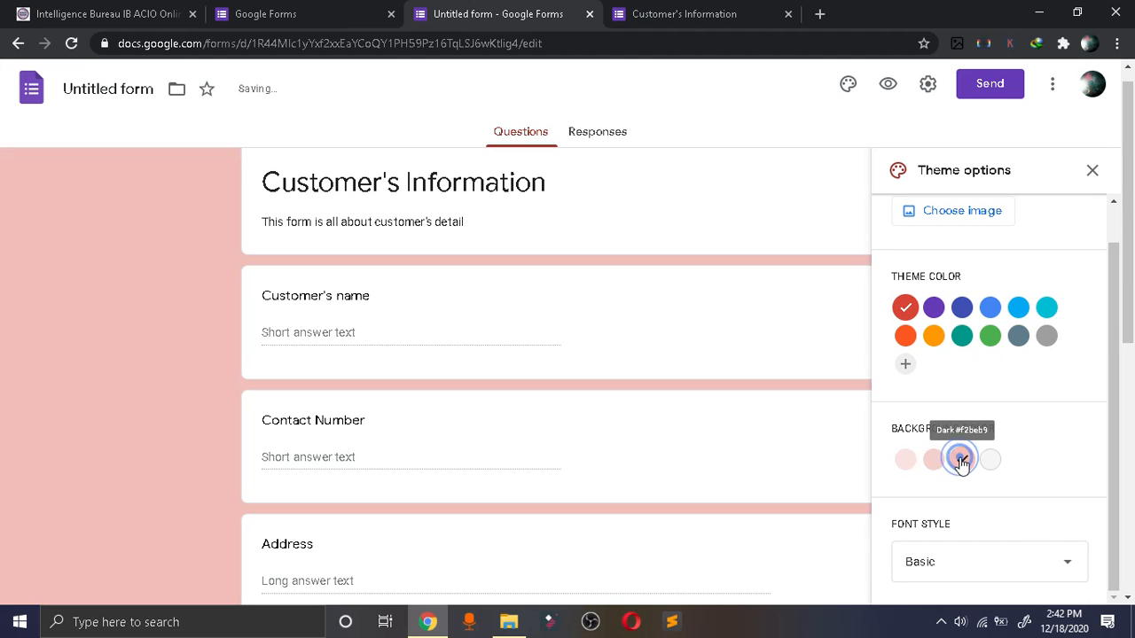
{"action": "left_click", "coordinate": [990, 461]}
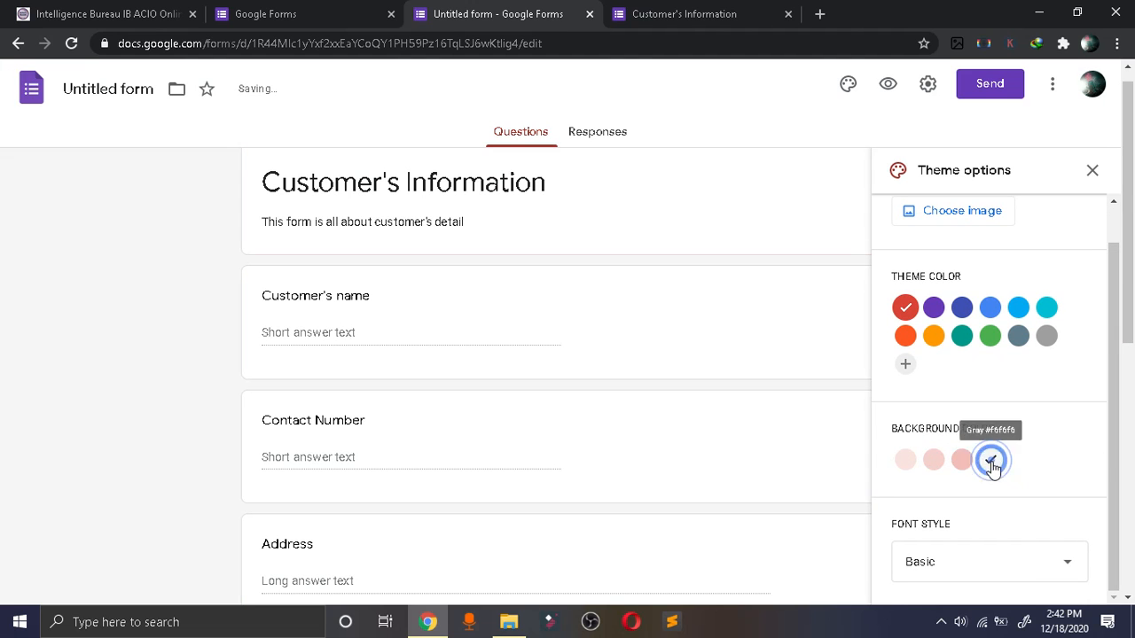
{"action": "left_click", "coordinate": [962, 460]}
Try the Decorative and Formal font styles on the form and set the font style back to Basic.
{"action": "left_click", "coordinate": [1122, 385]}
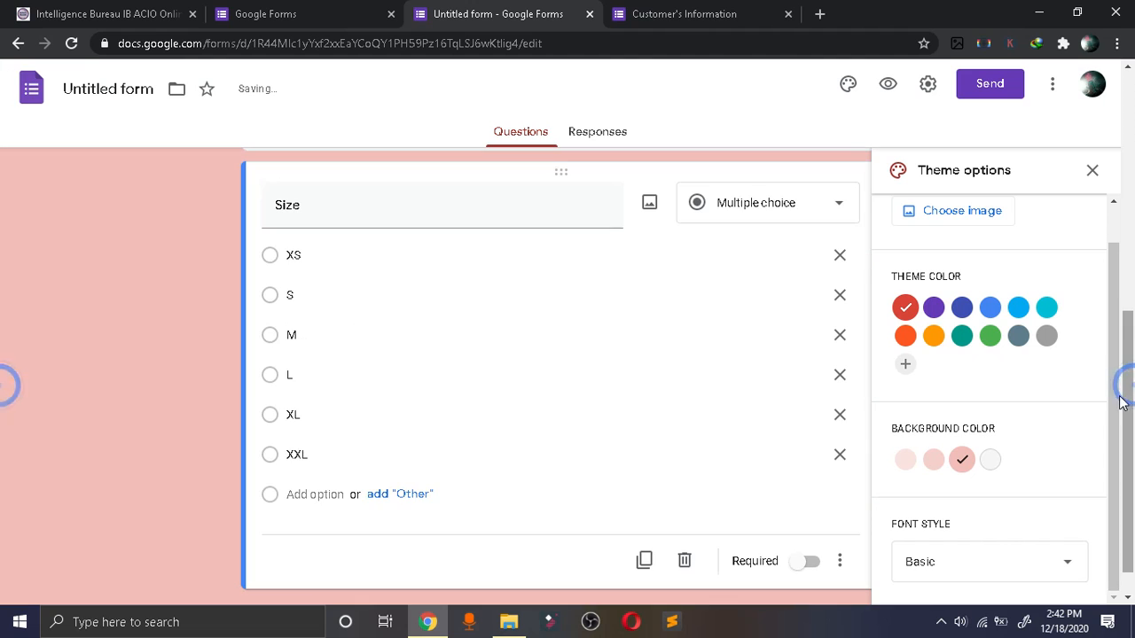
{"action": "left_click", "coordinate": [988, 566]}
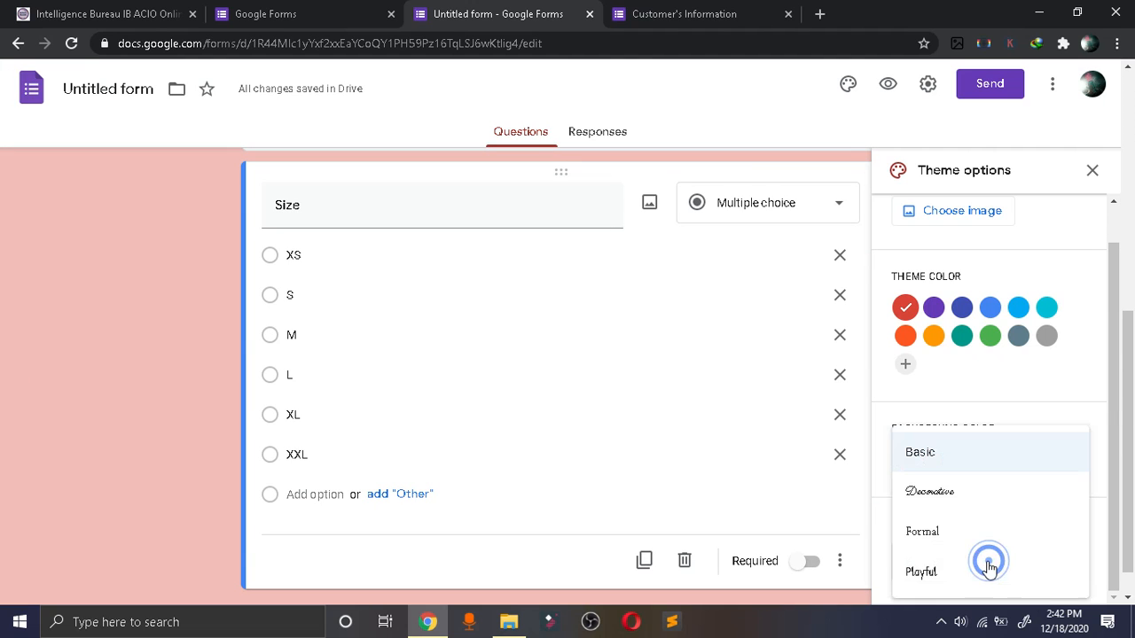
{"action": "left_click", "coordinate": [951, 502]}
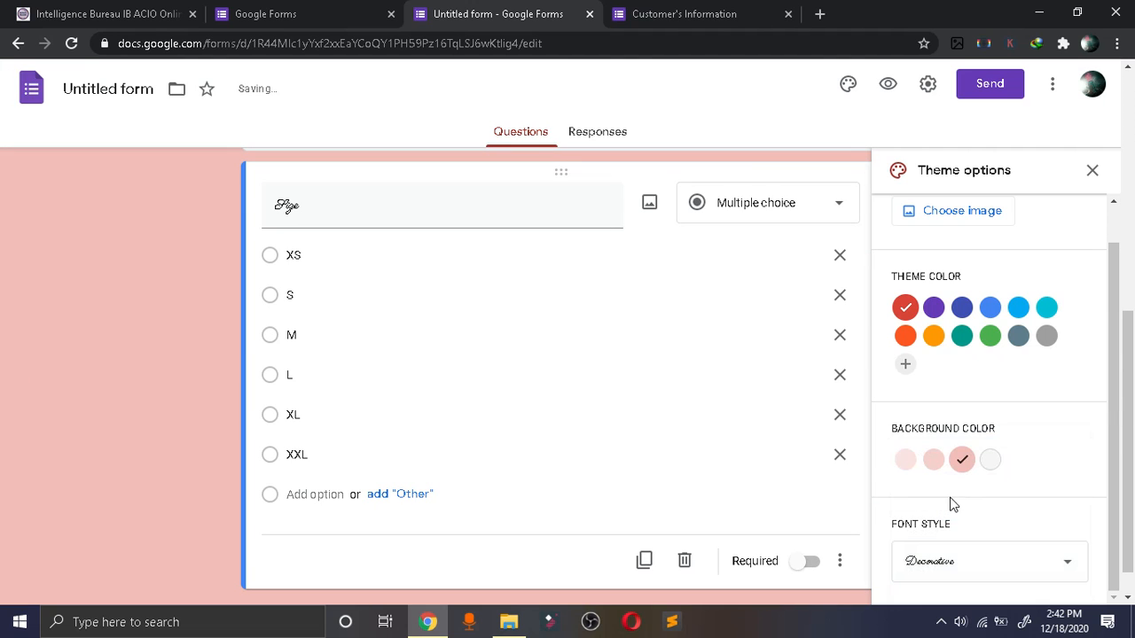
{"action": "left_click", "coordinate": [941, 564]}
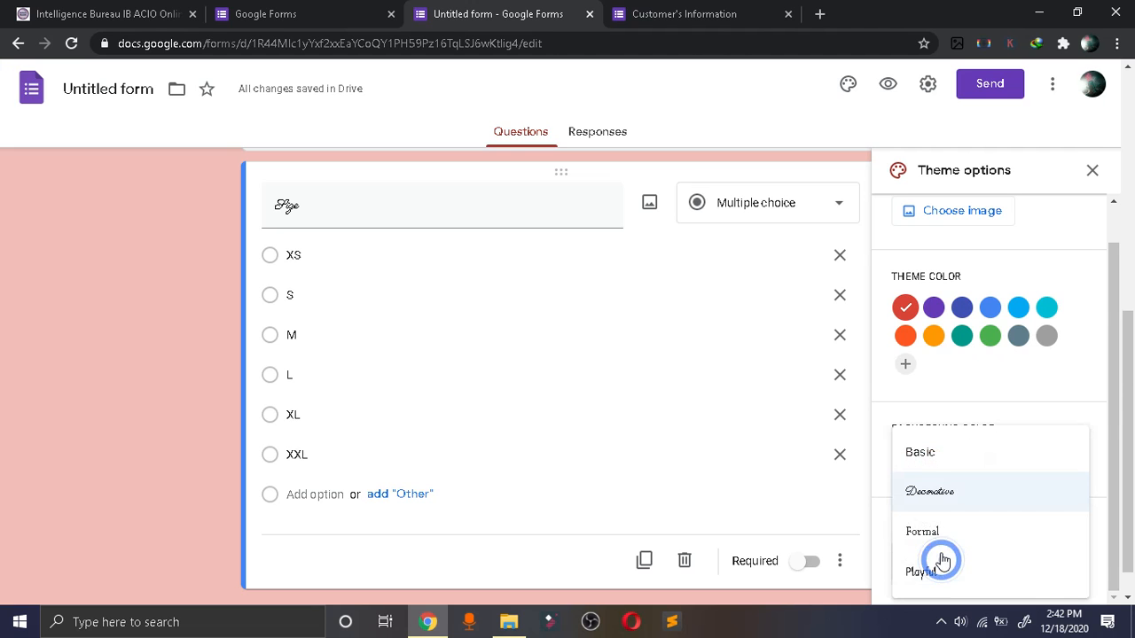
{"action": "left_click", "coordinate": [931, 534]}
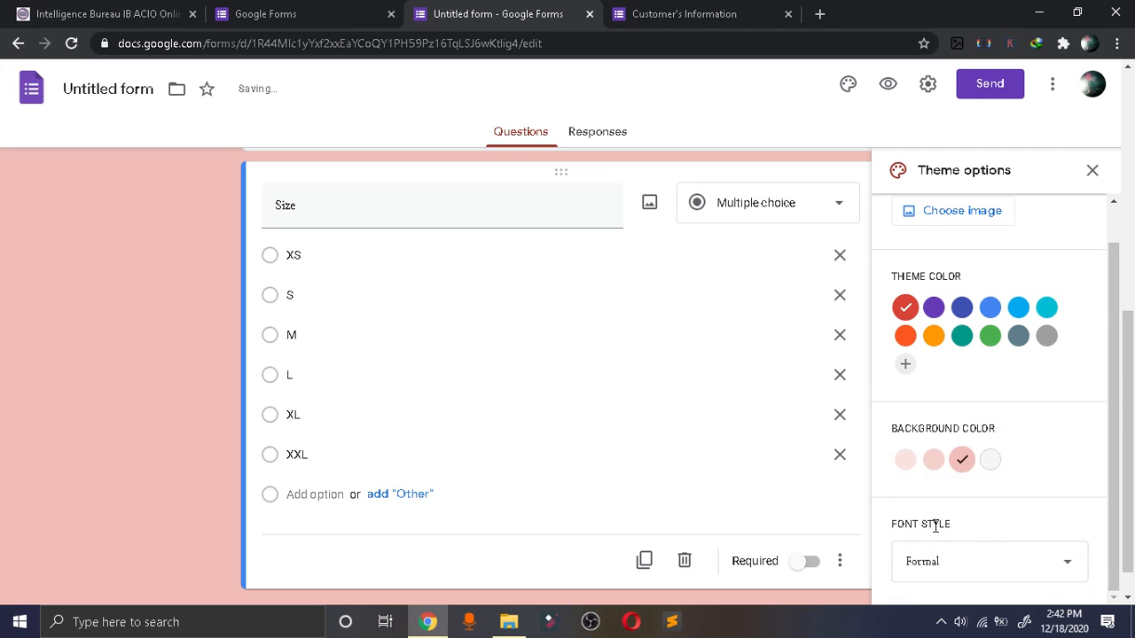
{"action": "left_click", "coordinate": [988, 561]}
{"action": "left_click", "coordinate": [935, 450]}
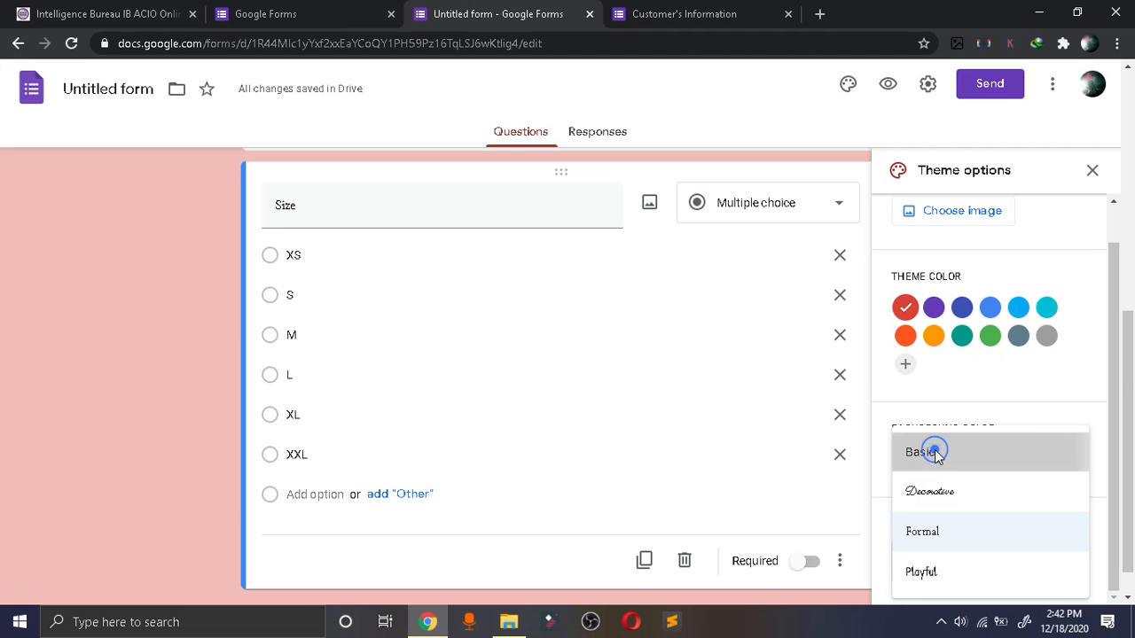
Open the form's send options, try adding a suggested contact as the e-mail recipient, and clear the recipient field.
{"action": "scroll", "coordinate": [1087, 532], "scroll_direction": "up", "scroll_amount": 2}
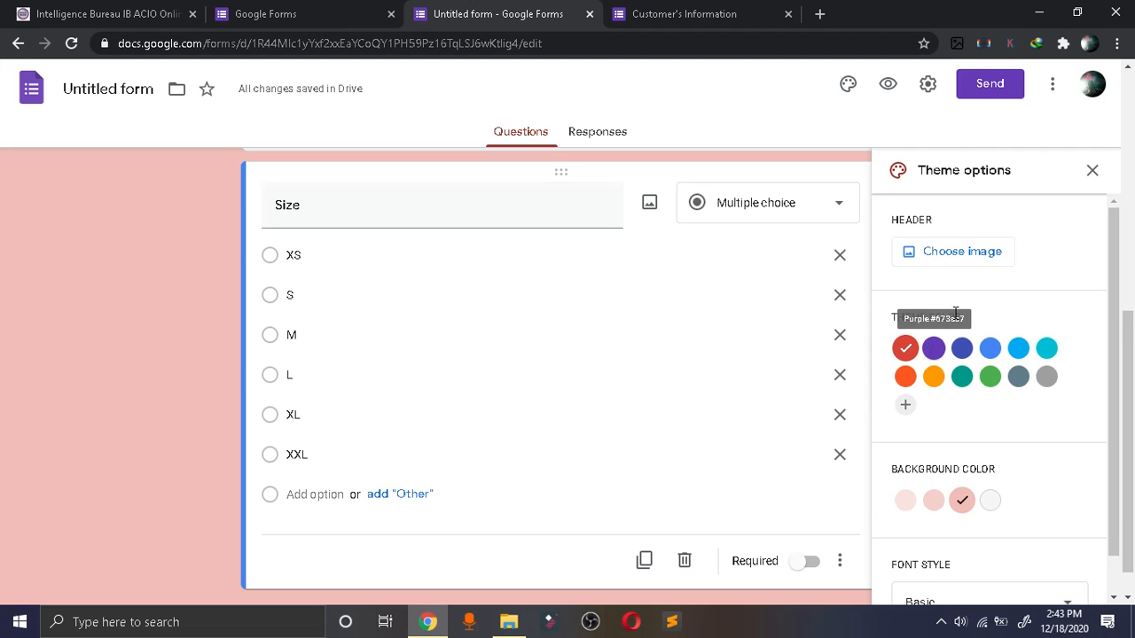
{"action": "left_click_drag", "start_coordinate": [1129, 303], "coordinate": [1129, 169]}
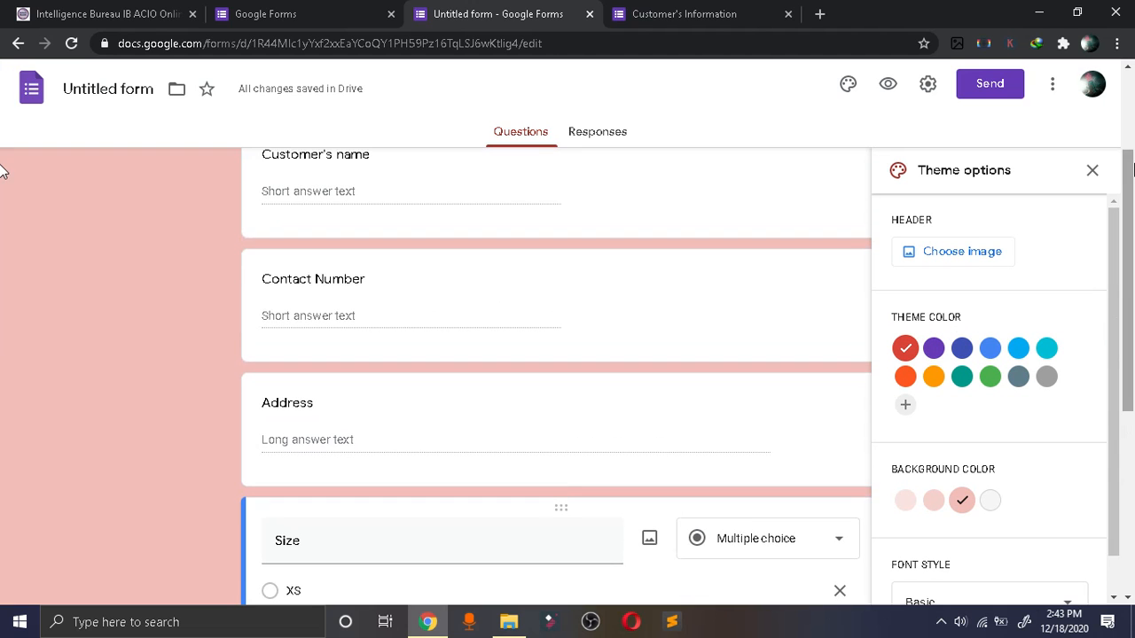
{"action": "left_click", "coordinate": [987, 84]}
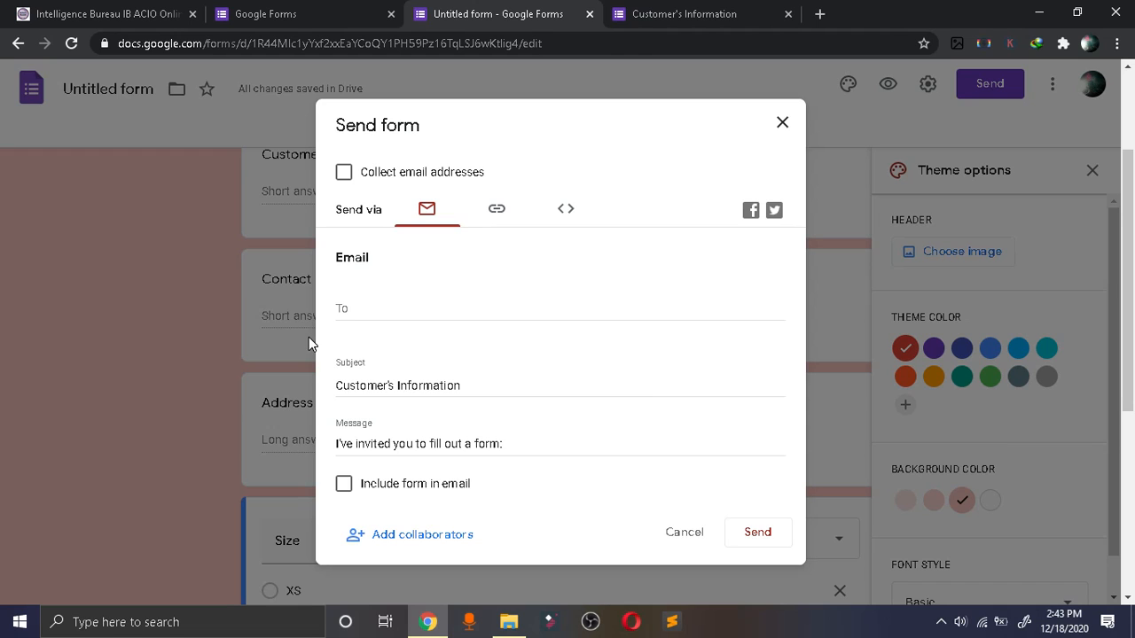
{"action": "left_click", "coordinate": [351, 309]}
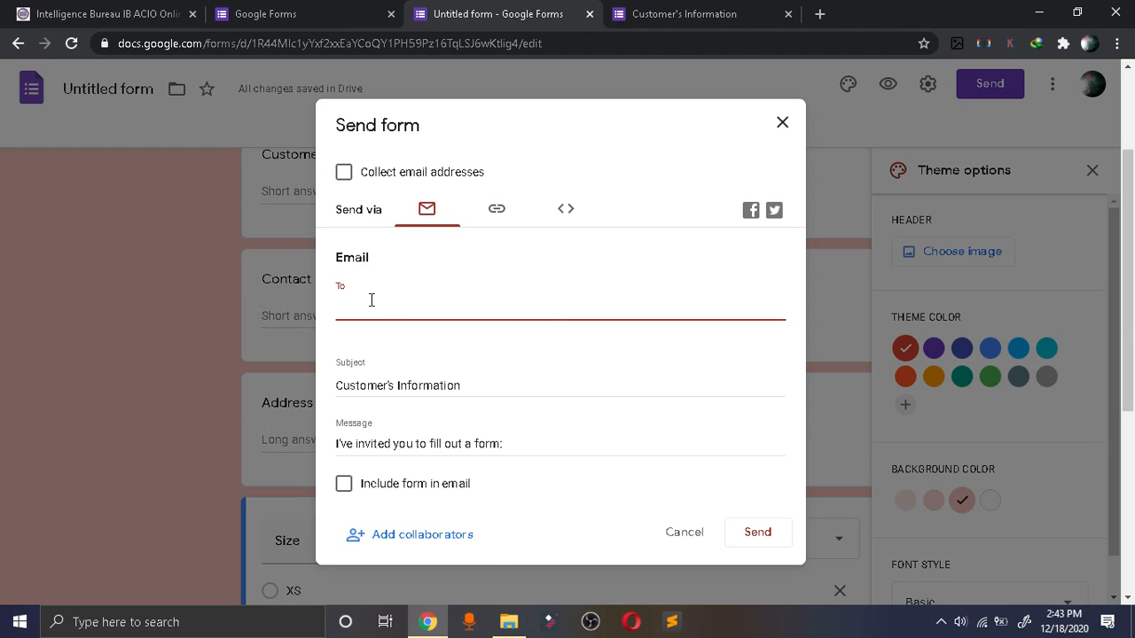
{"action": "type", "text": "anand"}
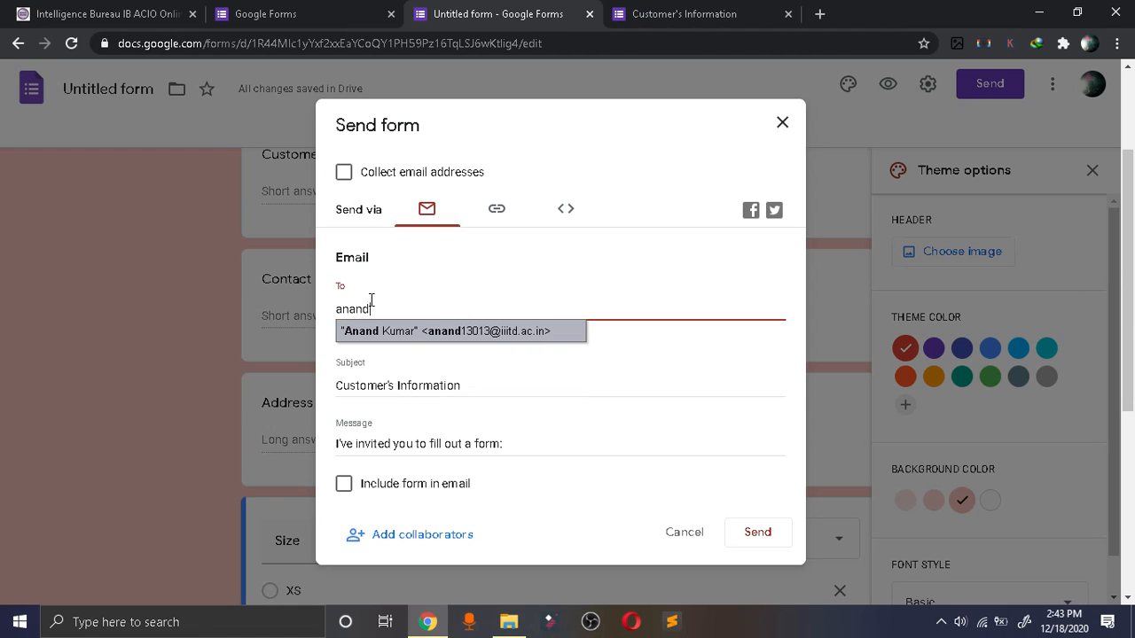
{"action": "key", "text": "Return"}
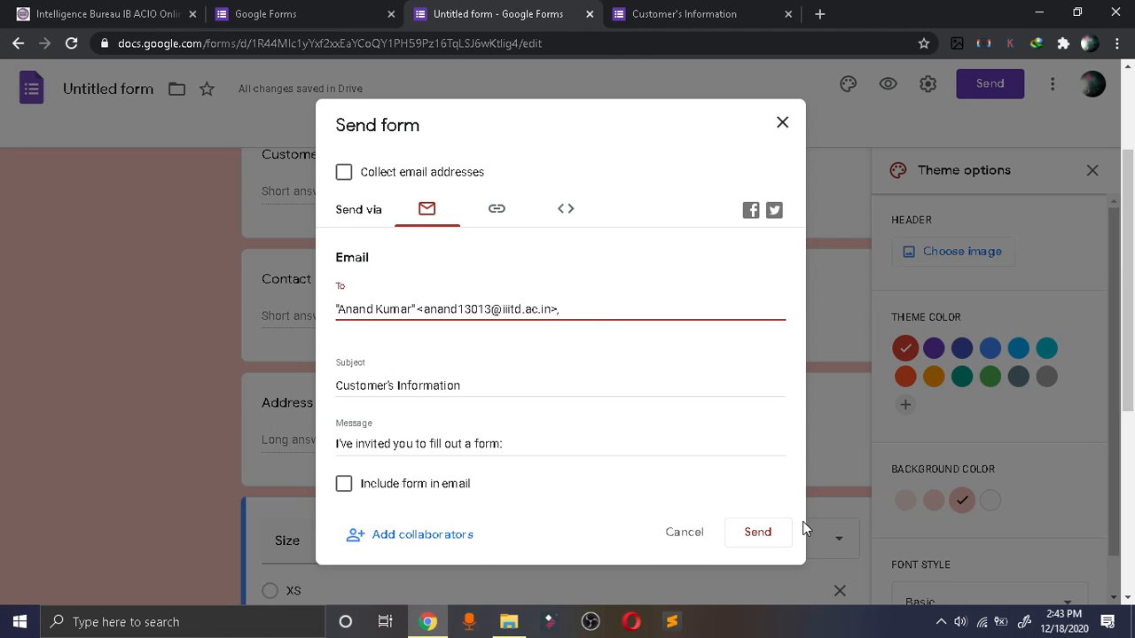
{"action": "left_click_drag", "start_coordinate": [584, 300], "coordinate": [260, 300]}
{"action": "key", "text": "BackSpace"}
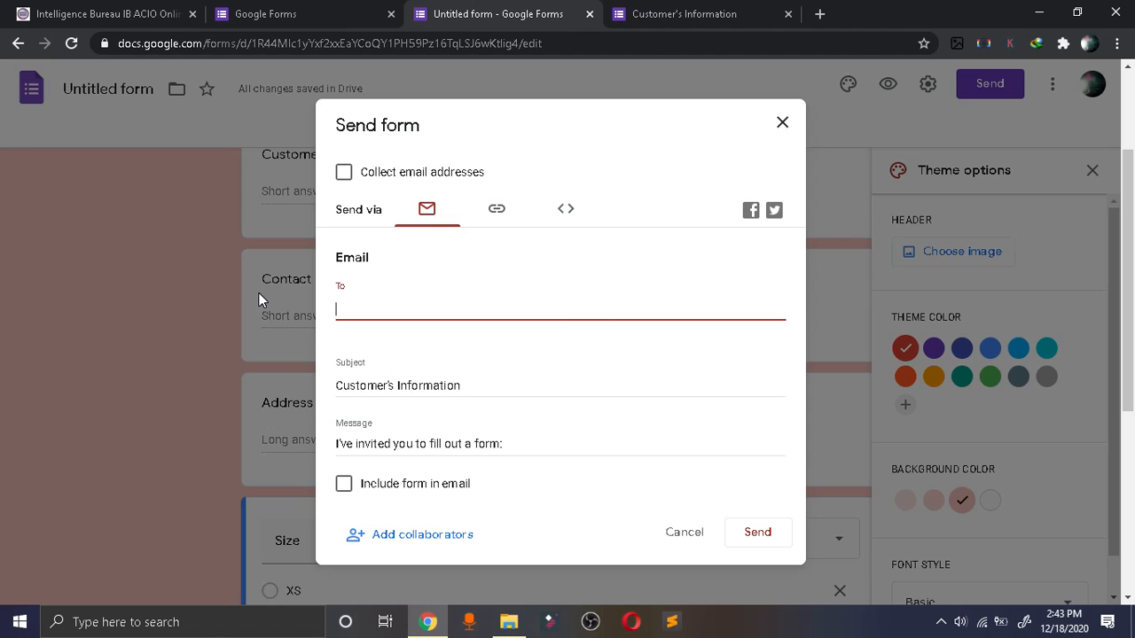
Try to share the form via Twitter and dismiss the welcome dialog on the Twitter page.
{"action": "left_click", "coordinate": [775, 213]}
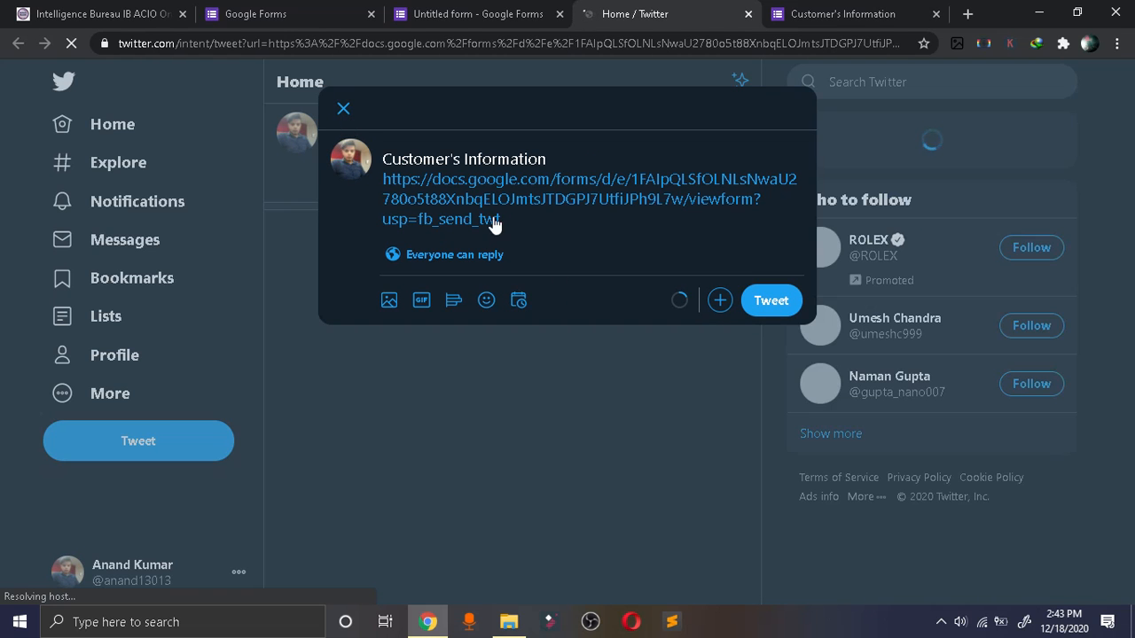
{"action": "left_click", "coordinate": [523, 212]}
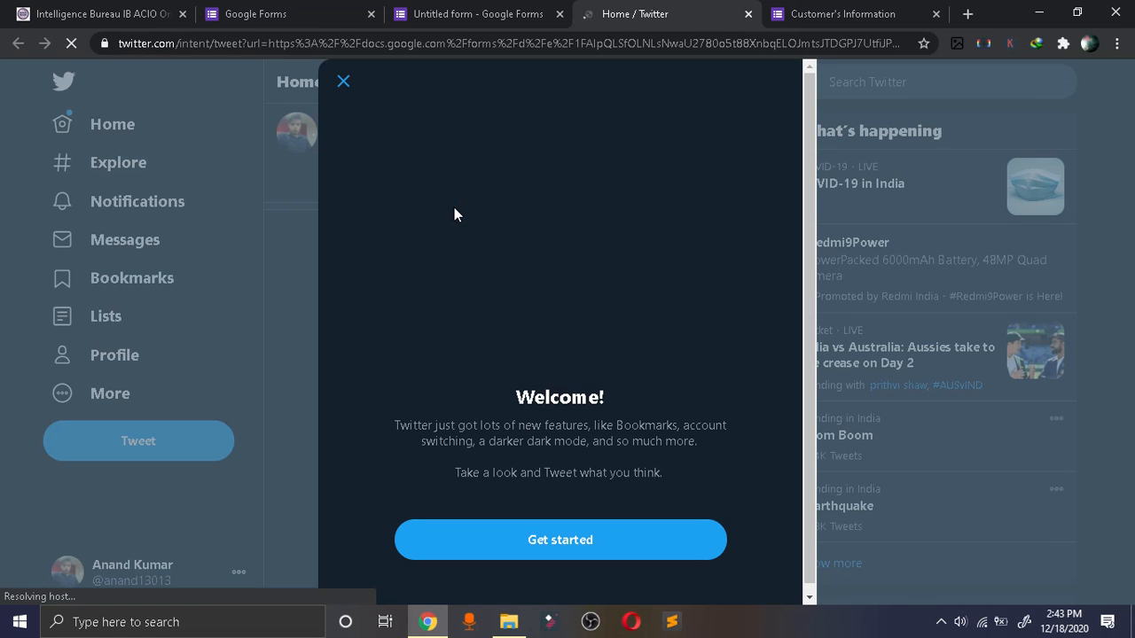
{"action": "left_click", "coordinate": [345, 84]}
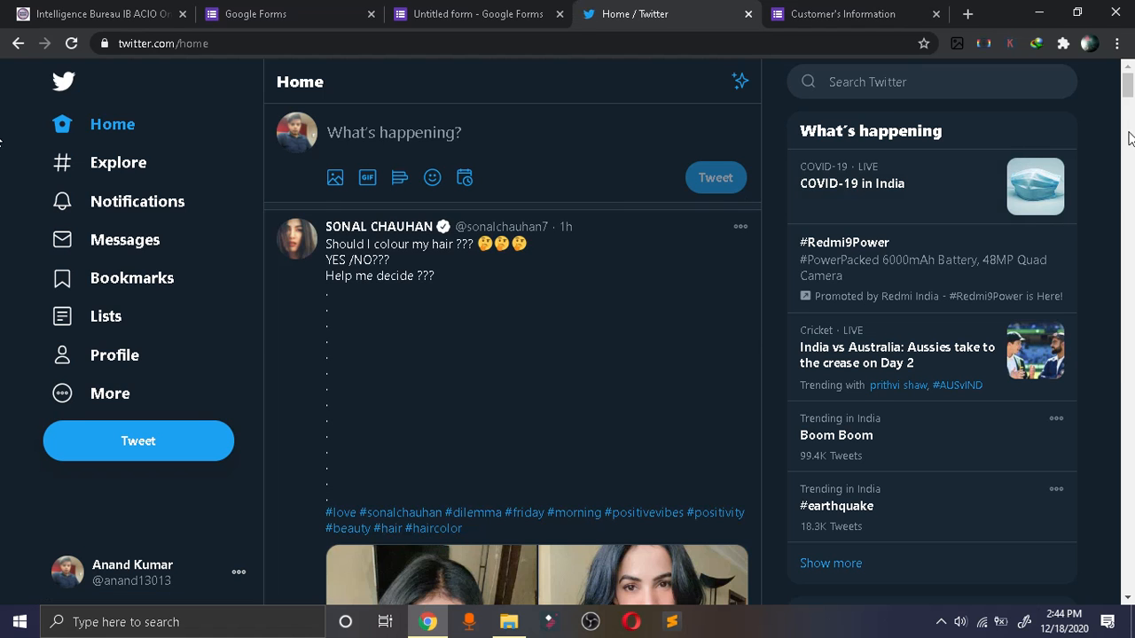
Look through the Twitter home feed, the account menu, and the tweets on the account's profile page.
{"action": "scroll", "coordinate": [1130, 138], "scroll_direction": "down", "scroll_amount": 6}
{"action": "scroll", "coordinate": [1130, 137], "scroll_direction": "up", "scroll_amount": 6}
{"action": "left_click", "coordinate": [151, 567]}
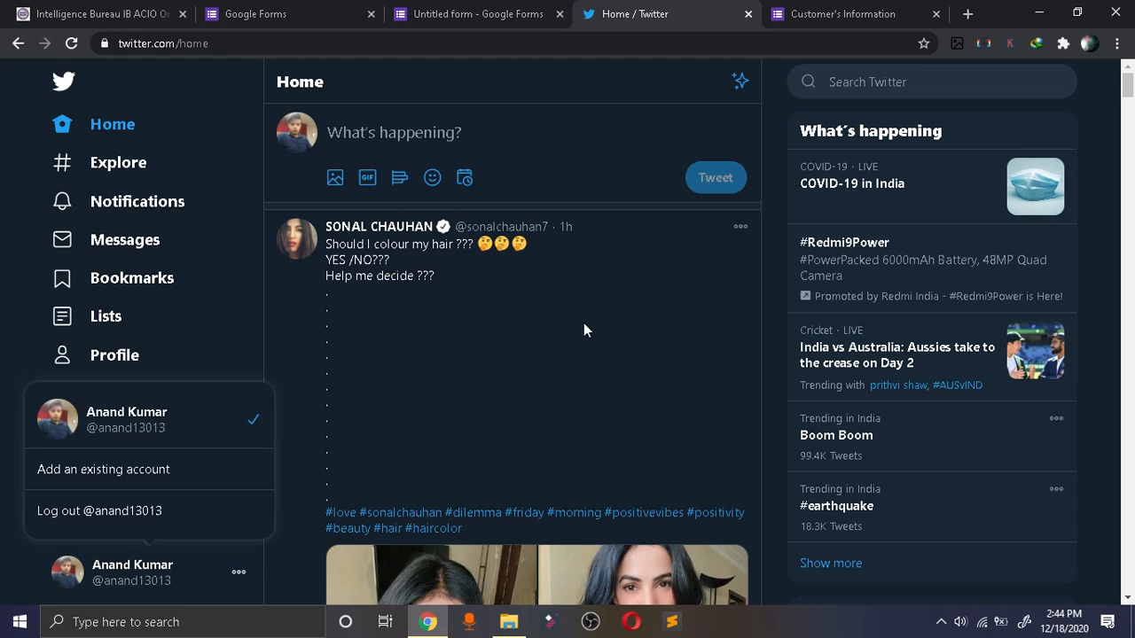
{"action": "left_click", "coordinate": [131, 578]}
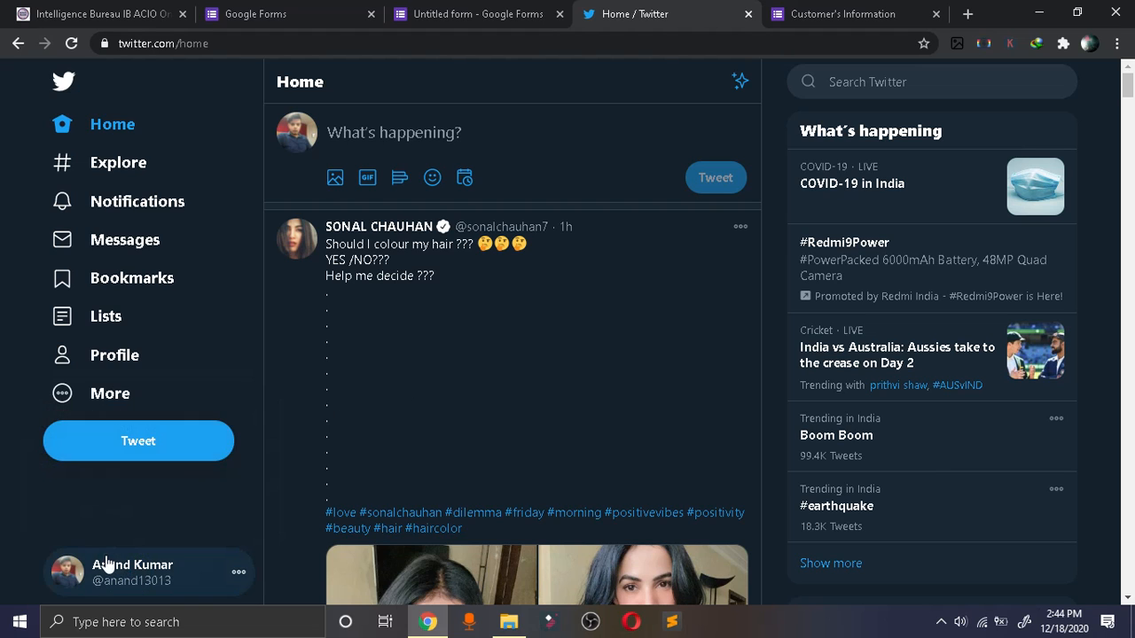
{"action": "left_click", "coordinate": [94, 568]}
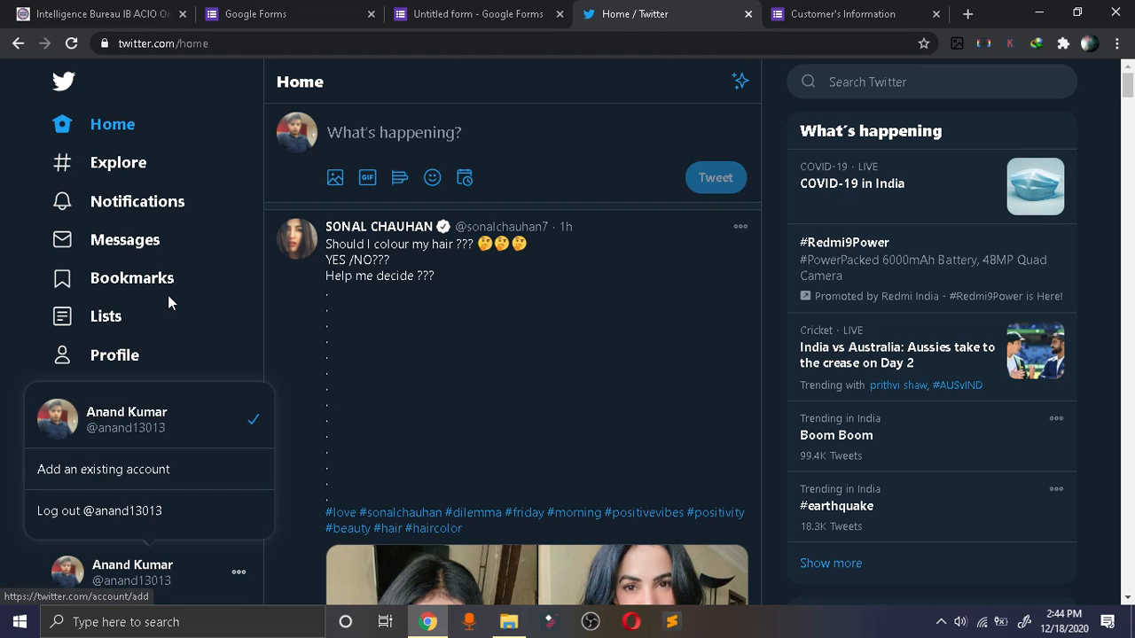
{"action": "left_click", "coordinate": [136, 128]}
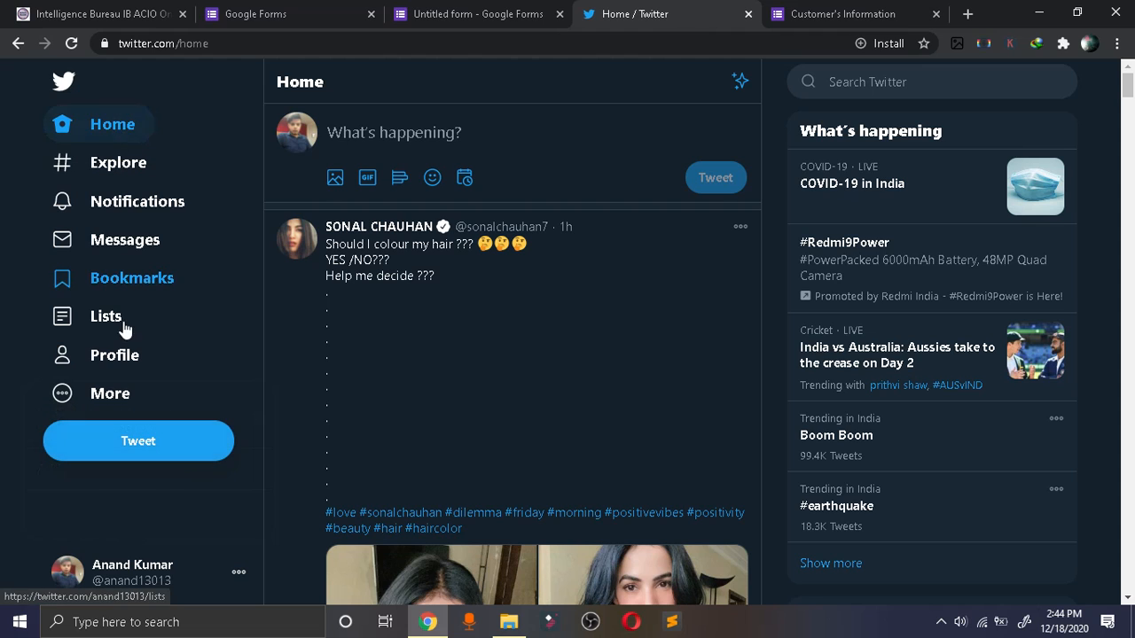
{"action": "left_click", "coordinate": [121, 357]}
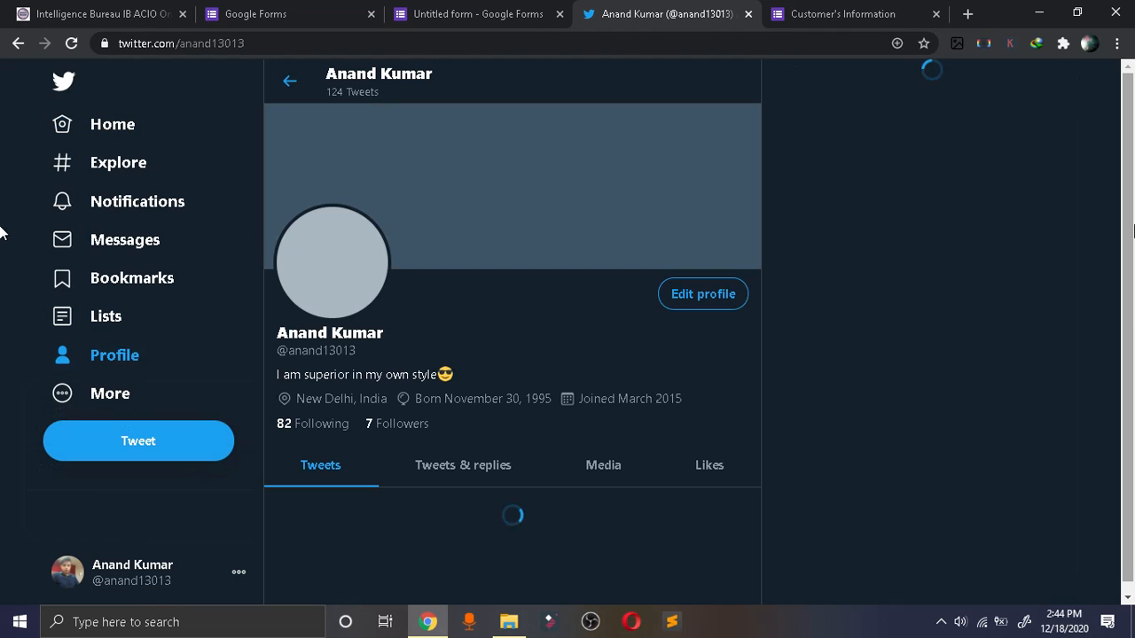
{"action": "scroll", "coordinate": [1128, 283], "scroll_direction": "down", "scroll_amount": 10}
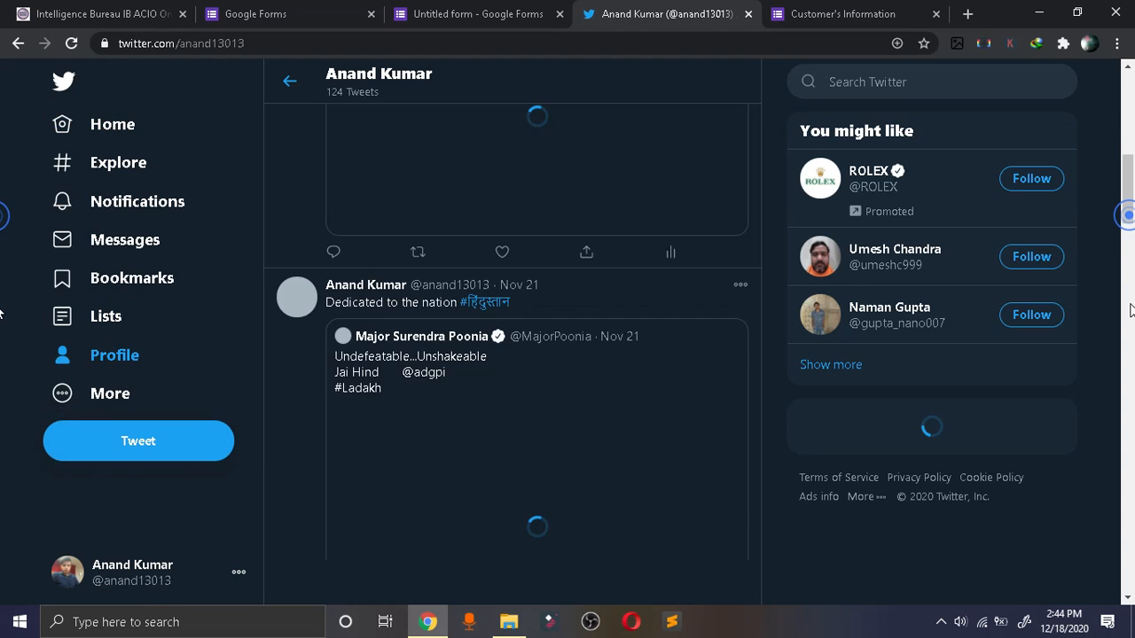
{"action": "left_click_drag", "start_coordinate": [1133, 227], "coordinate": [1130, 82]}
Return to the form editor in Google Forms, cancel sending the form, and close the theme options.
{"action": "left_click", "coordinate": [468, 14]}
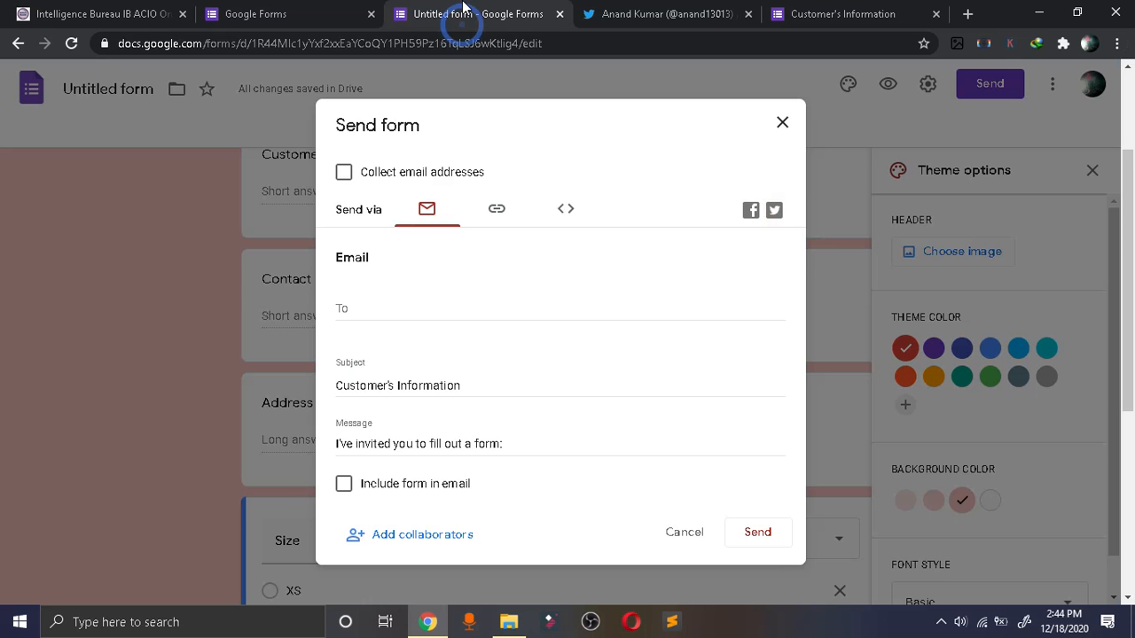
{"action": "left_click", "coordinate": [678, 534]}
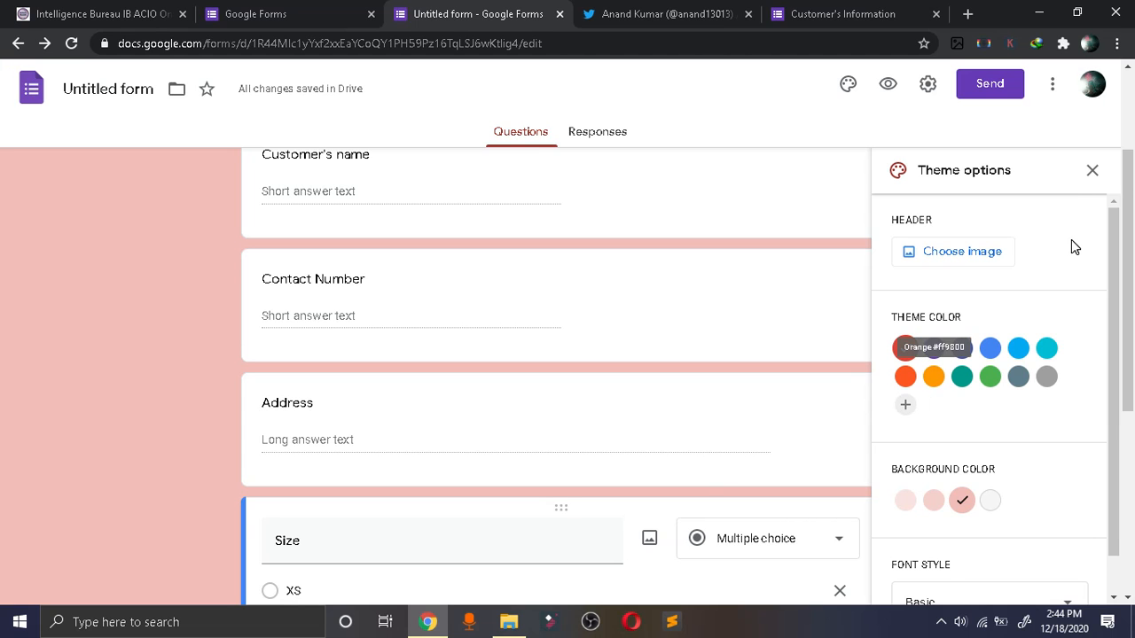
{"action": "left_click", "coordinate": [1091, 171]}
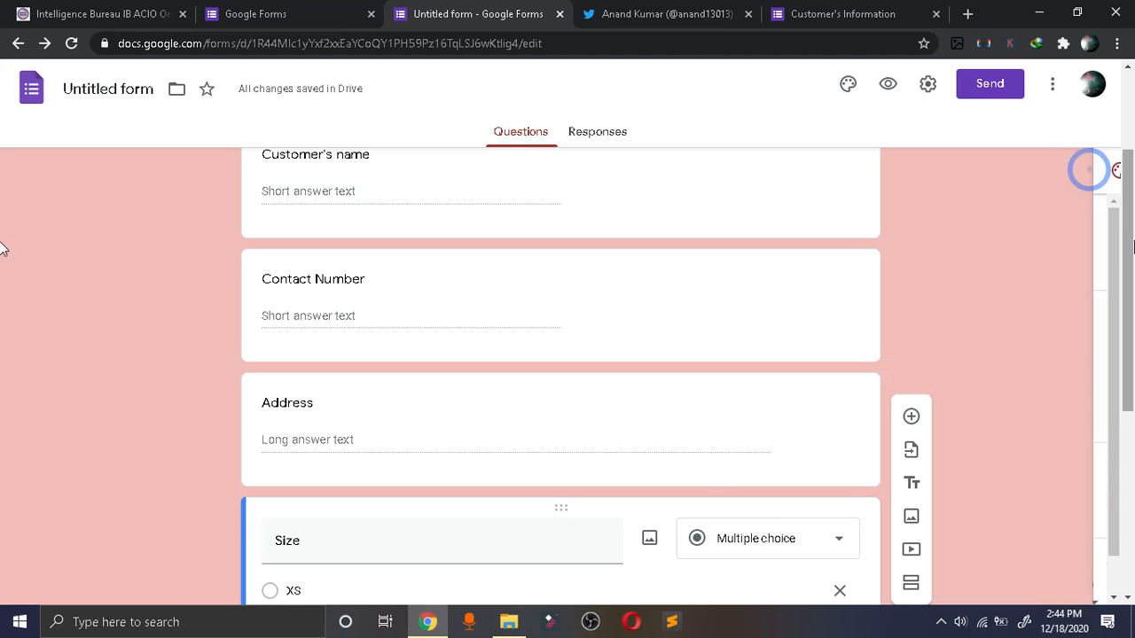
{"action": "left_click_drag", "start_coordinate": [1130, 265], "coordinate": [1130, 99]}
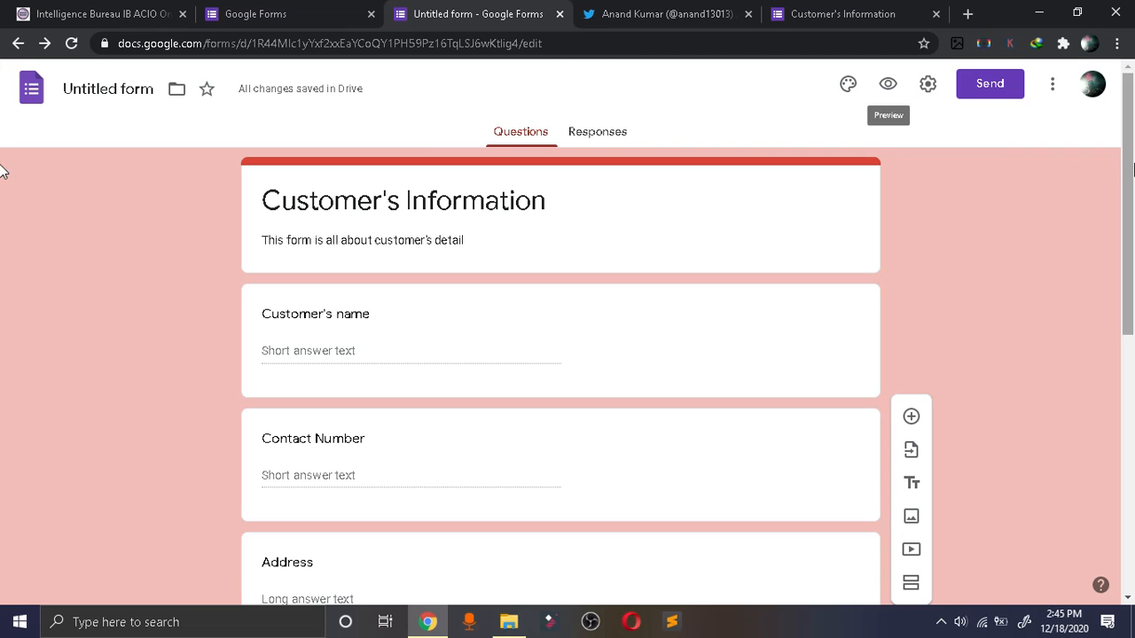
{"action": "scroll", "coordinate": [3, 484], "scroll_direction": "down", "scroll_amount": 6}
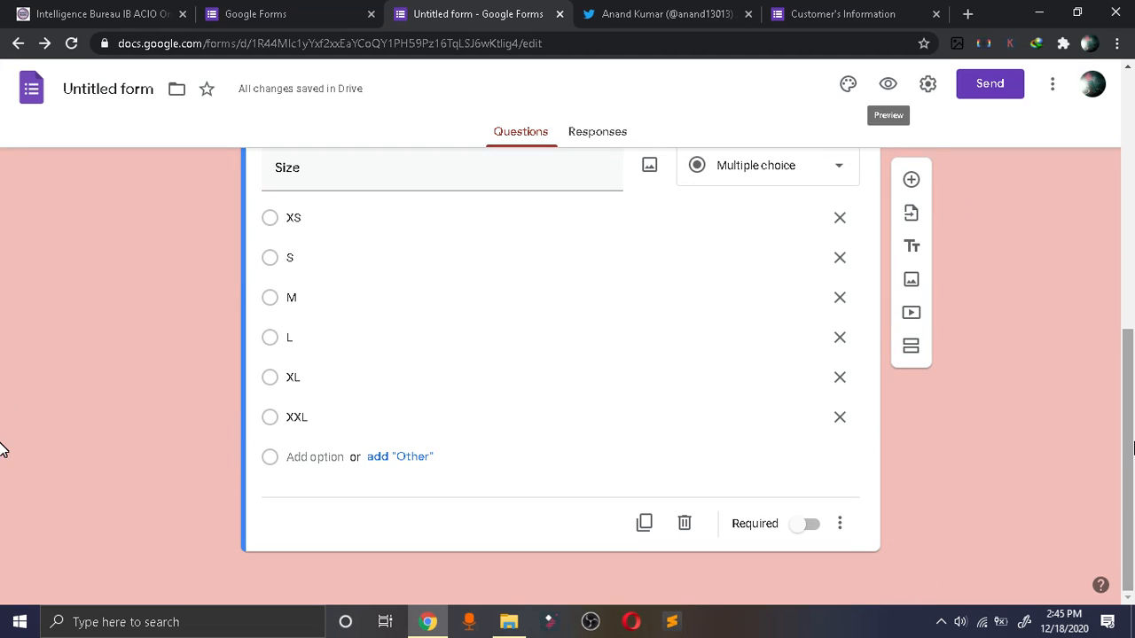
{"action": "left_click", "coordinate": [886, 369]}
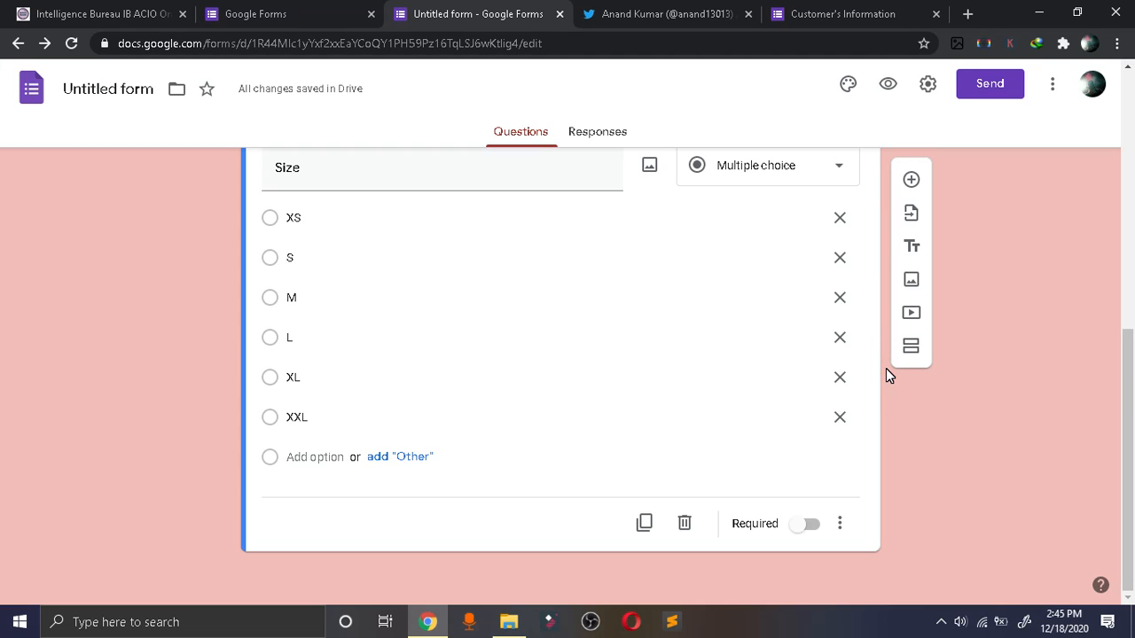